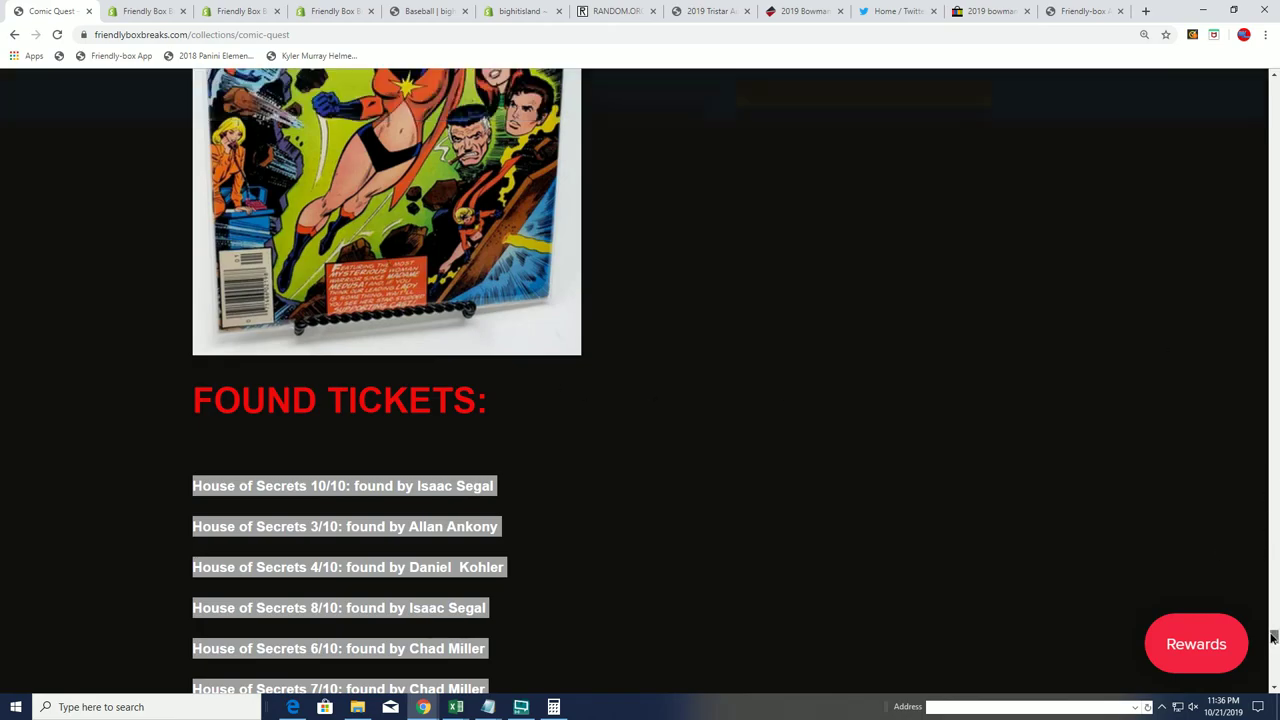
Scroll up from the Found Tickets list to the House of Secrets #92 giveaway description.
left_click_drag(1273, 636, 1231, 123)
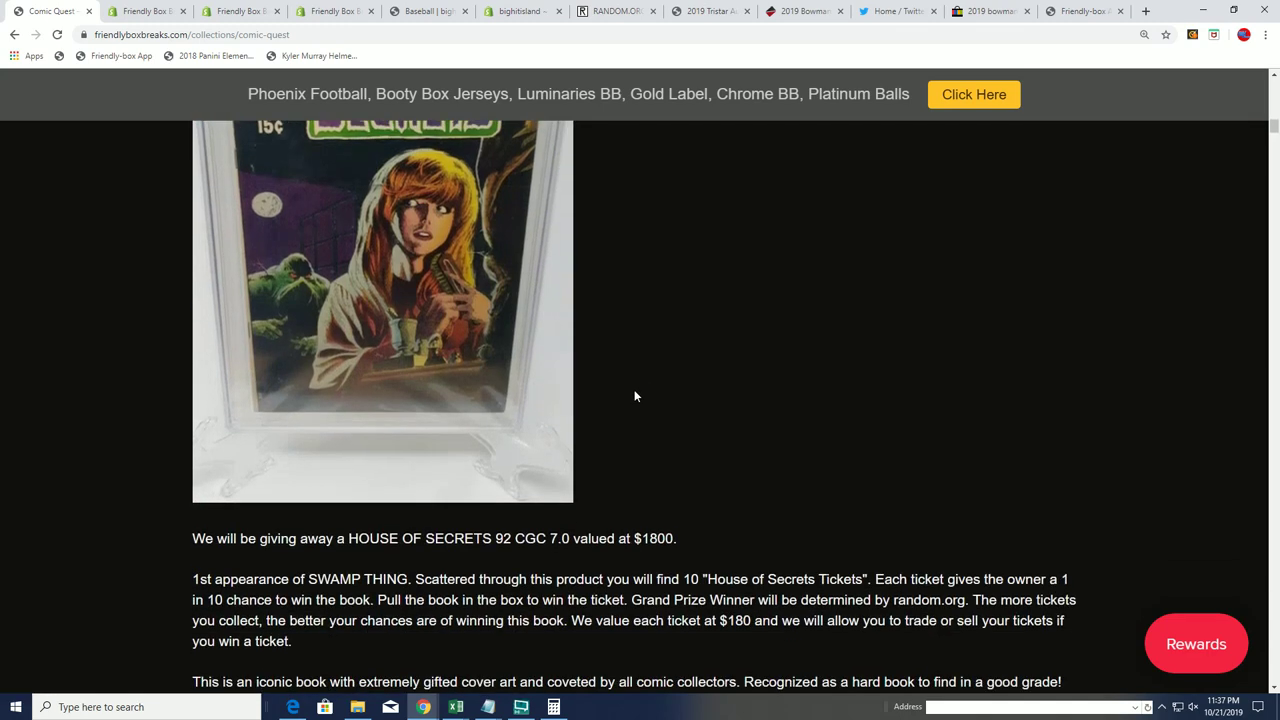
Highlight the 7.0 grade and the $1800 comic value in the giveaway description.
scroll(471, 466, "up", 1)
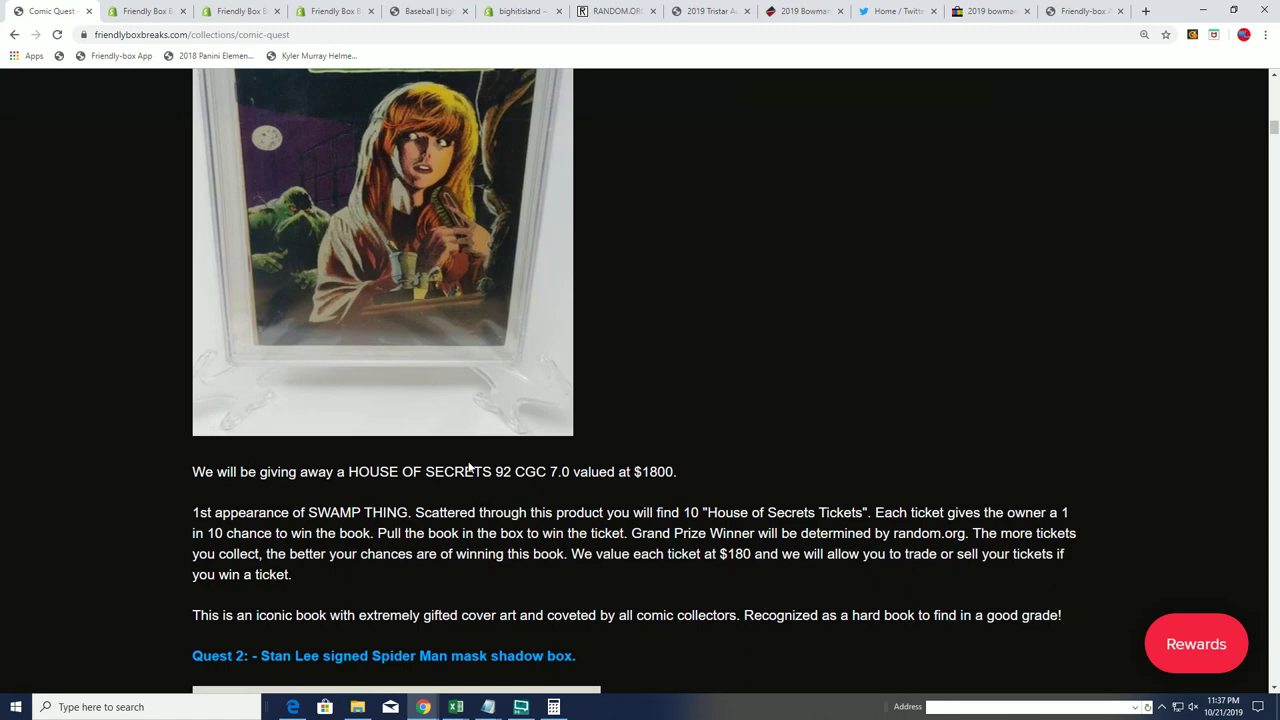
left_click_drag(549, 471, 572, 471)
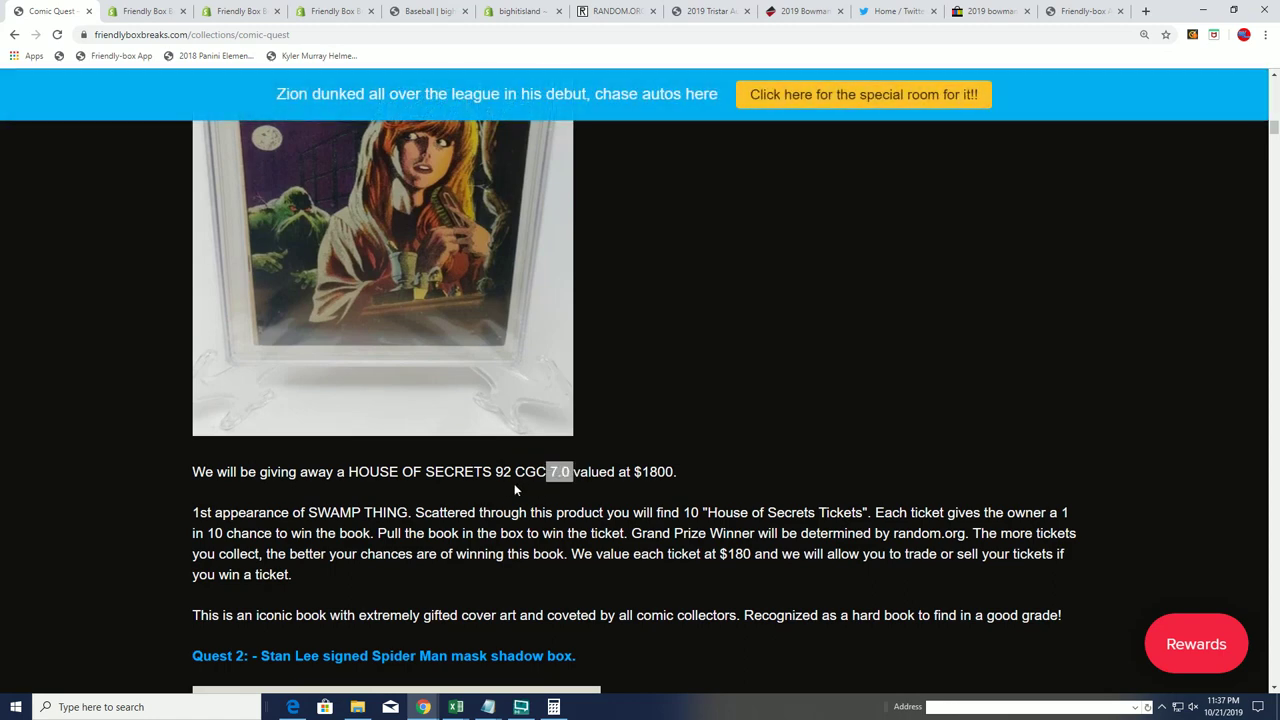
scroll(320, 455, "up", 1)
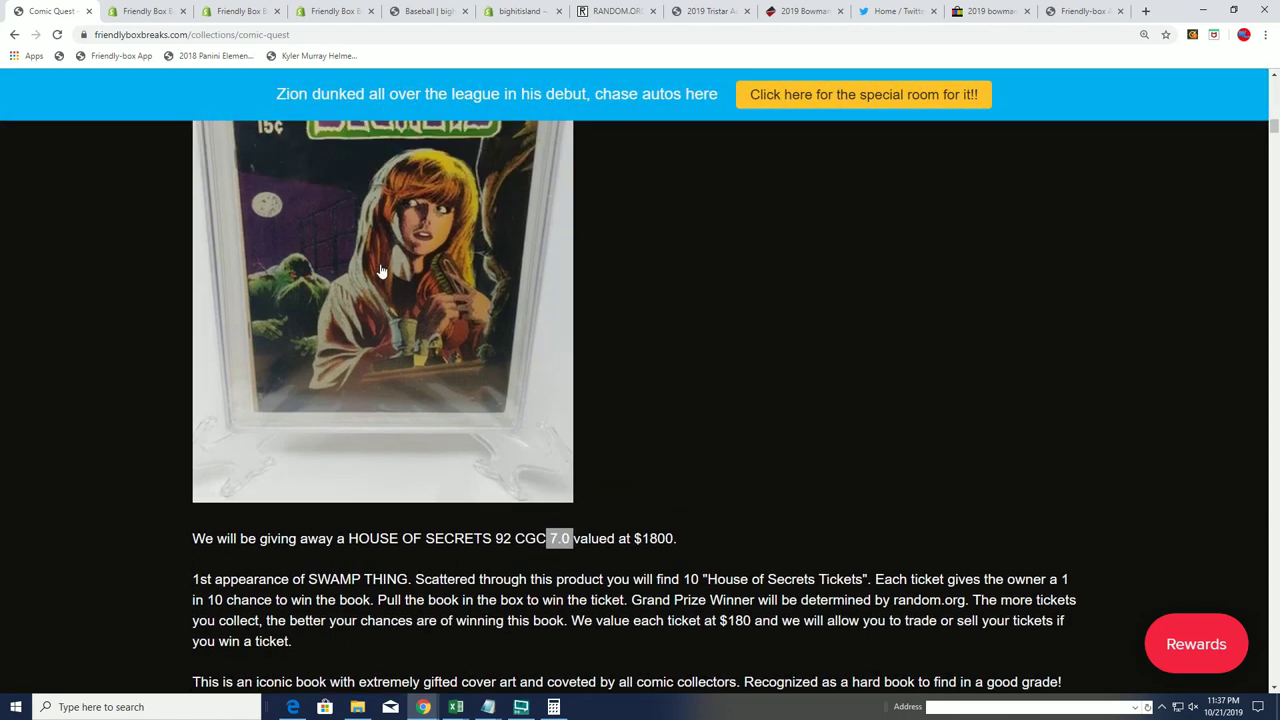
scroll(400, 275, "up", 1)
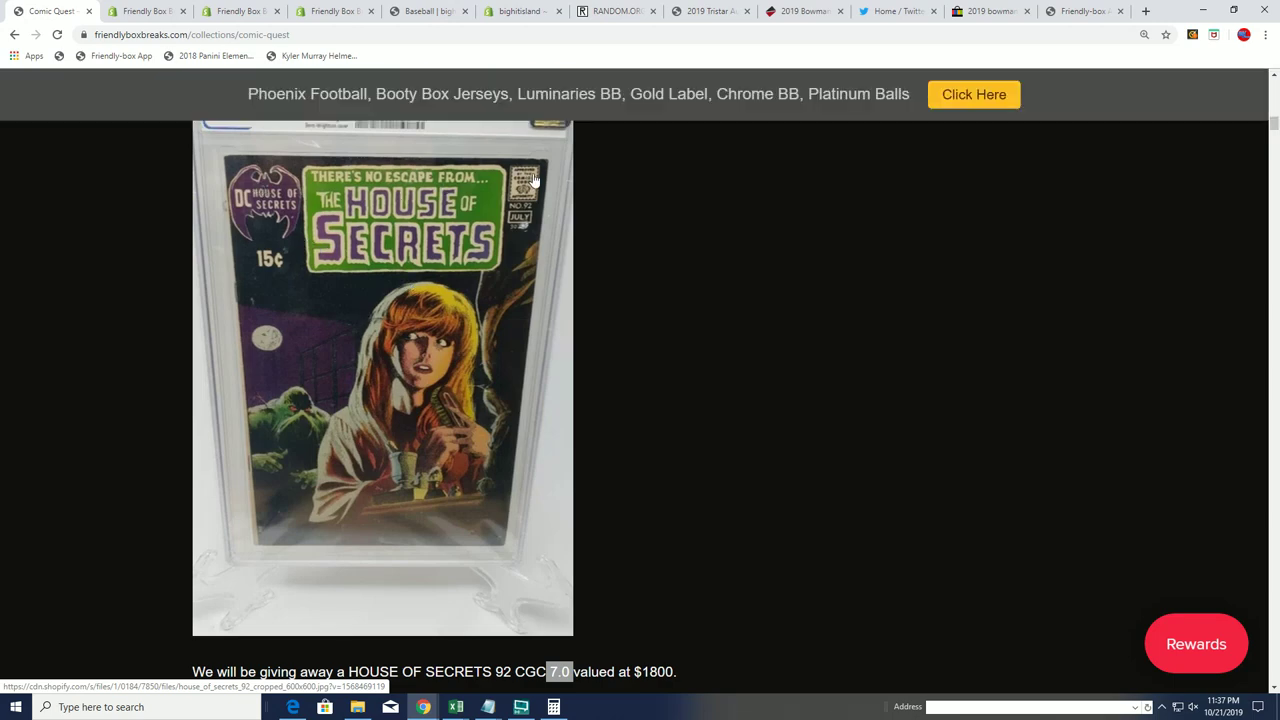
scroll(650, 334, "down", 2)
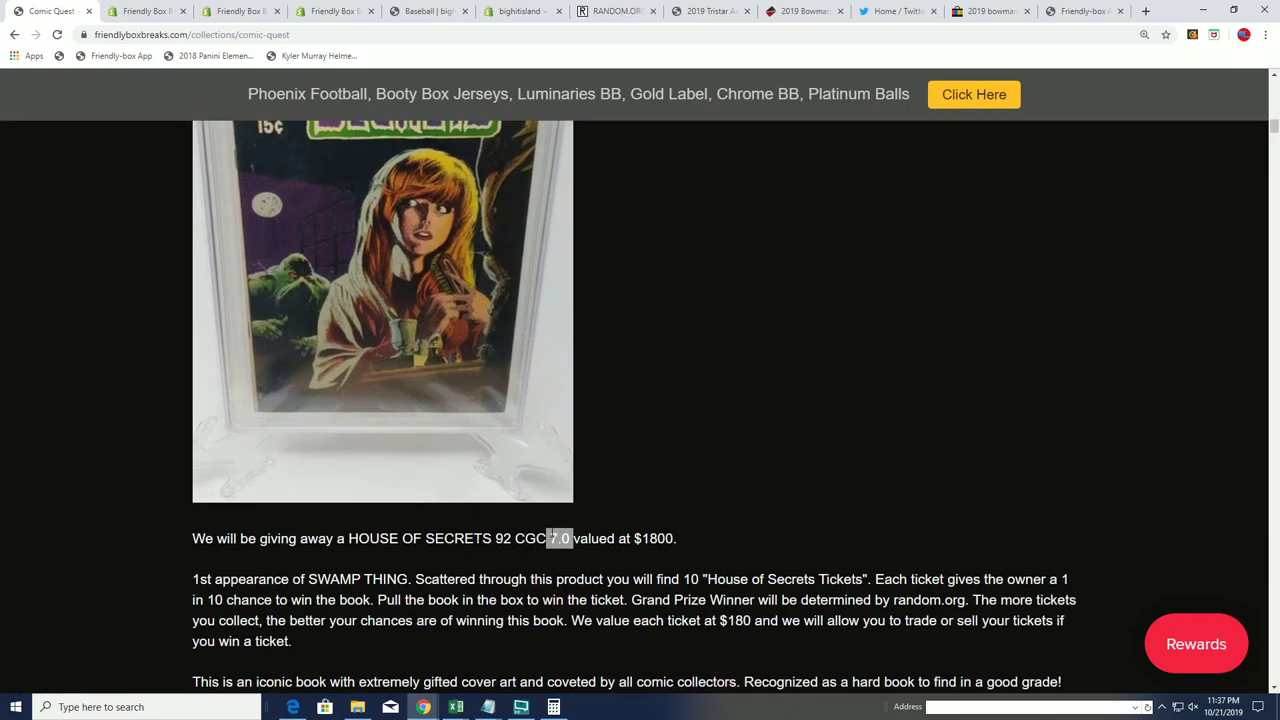
left_click_drag(675, 538, 633, 538)
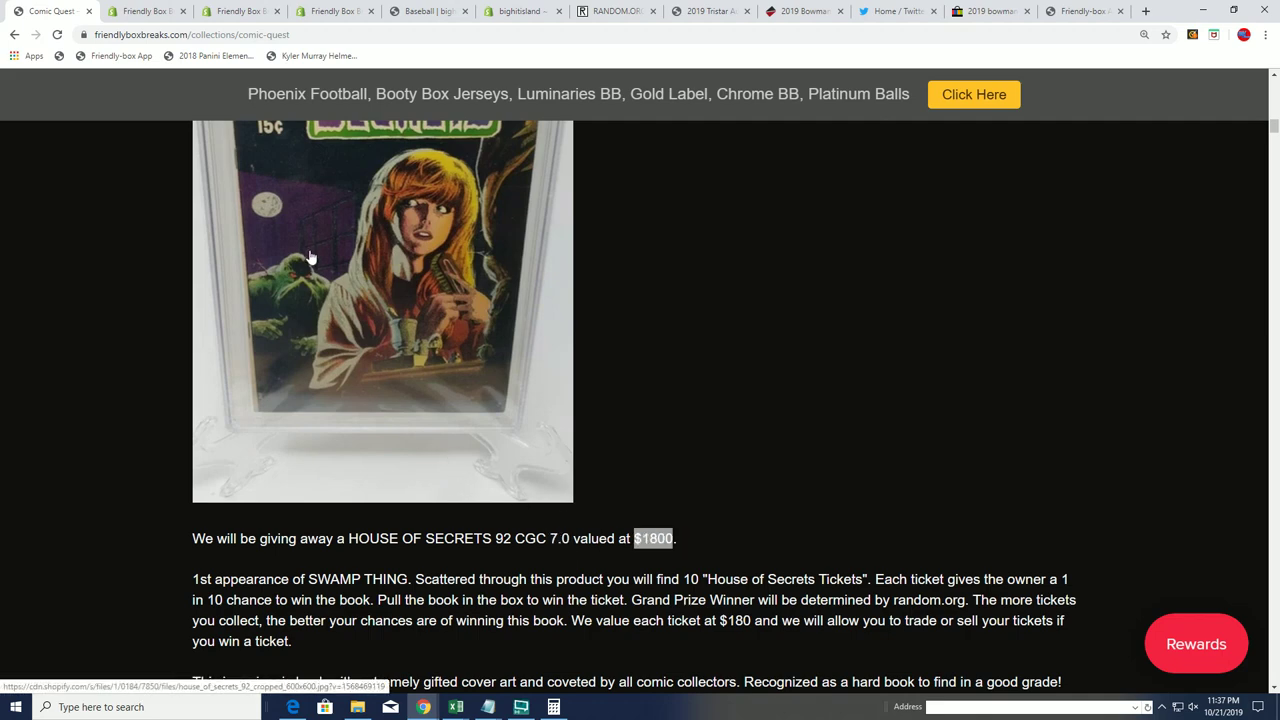
Highlight the '10 House of Secrets Tickets' phrase in the giveaway terms.
scroll(387, 478, "up", 2)
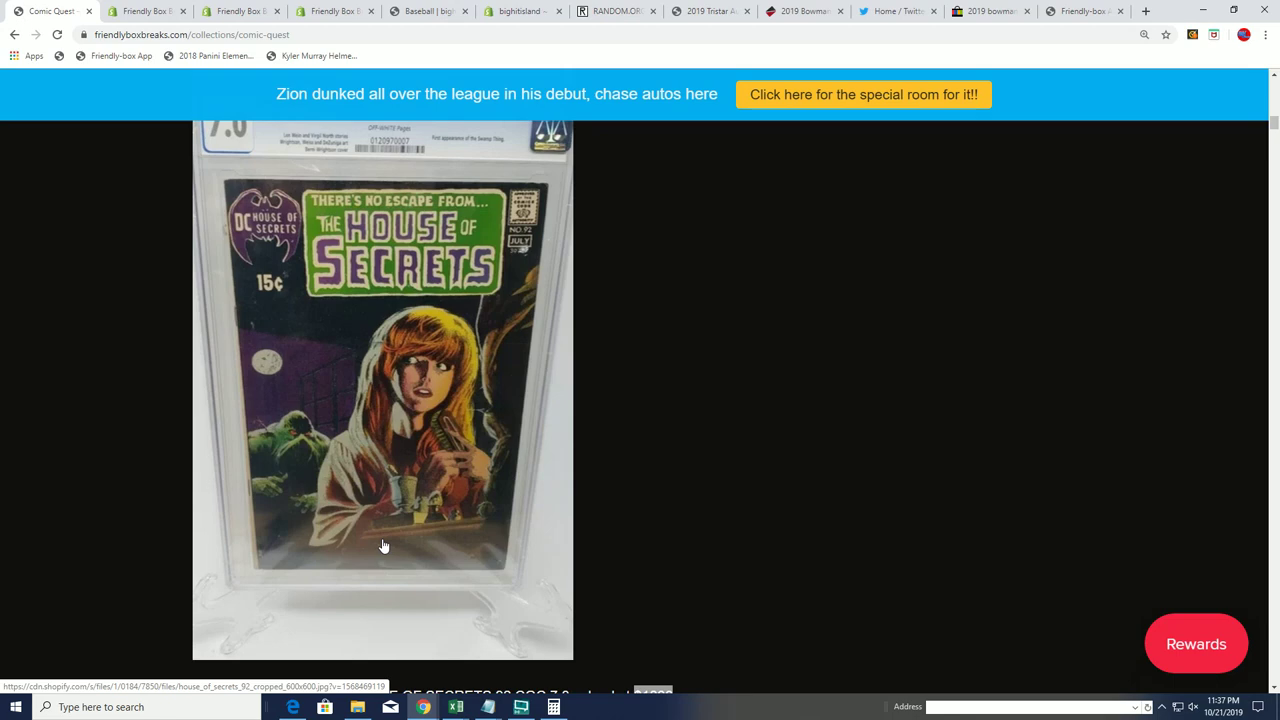
scroll(386, 524, "up", 1)
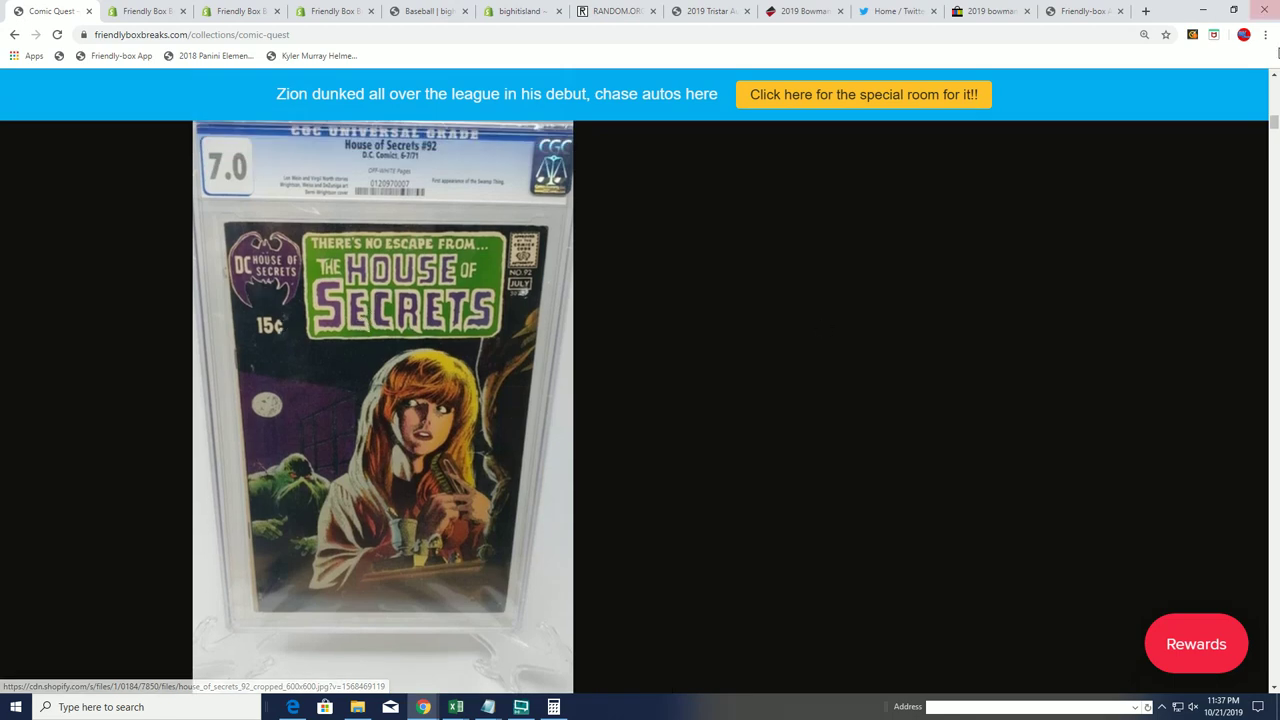
scroll(770, 418, "up", 3)
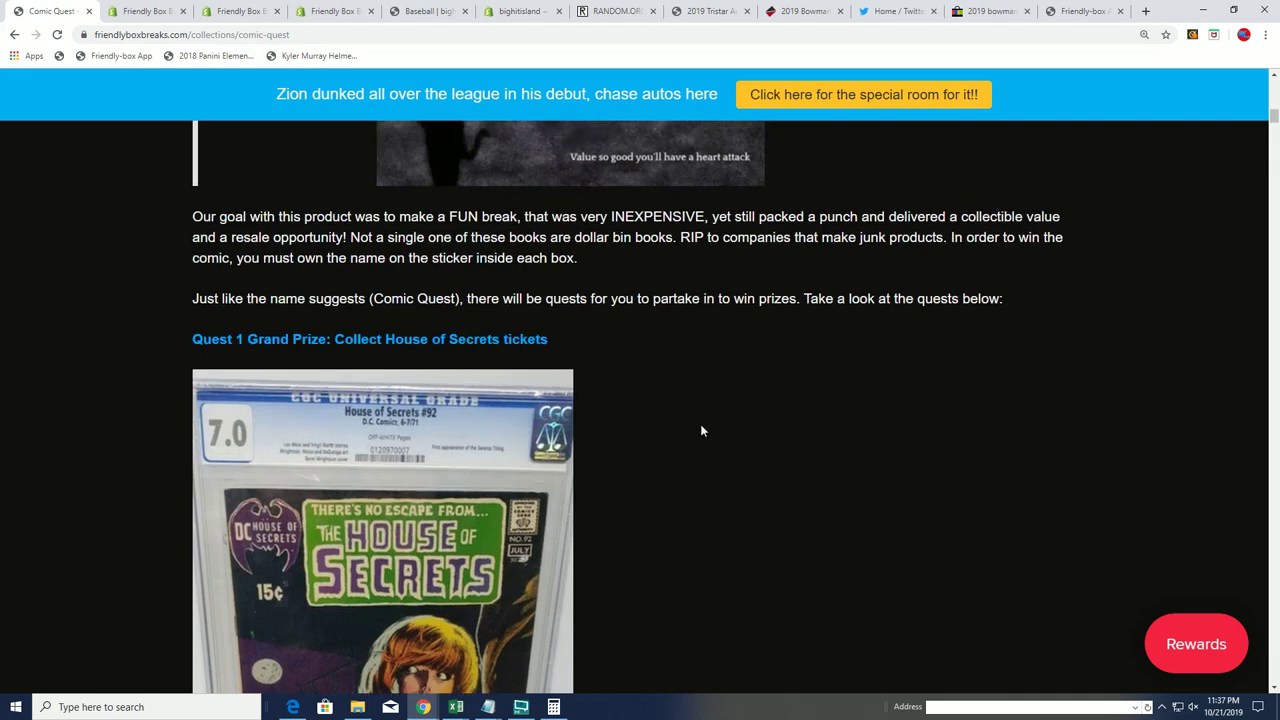
scroll(700, 430, "down", 2)
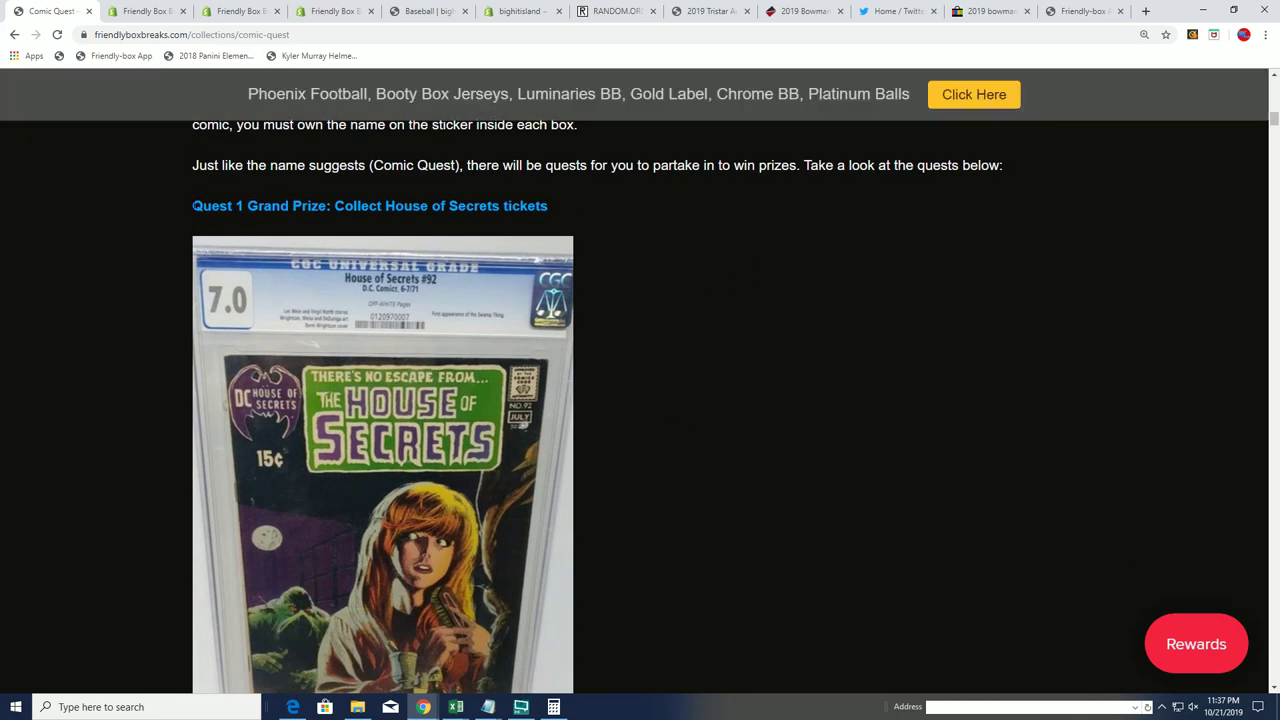
left_click_drag(193, 205, 550, 190)
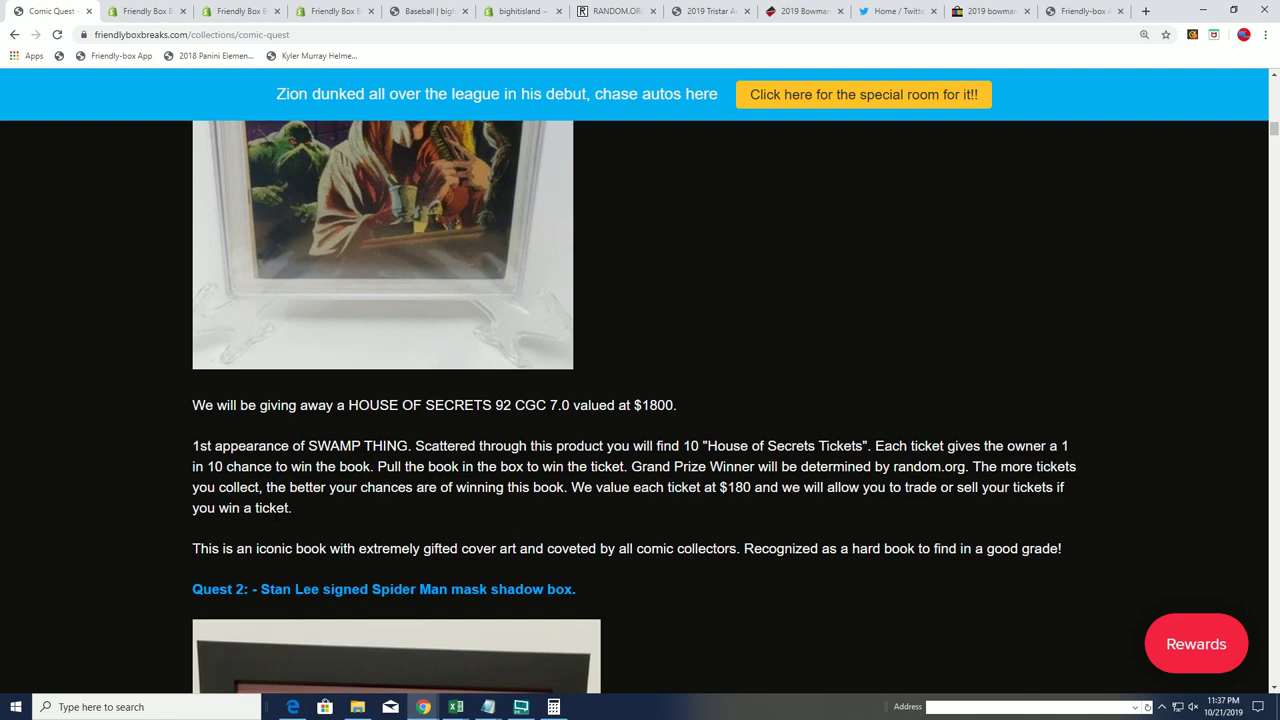
scroll(283, 523, "up", 3)
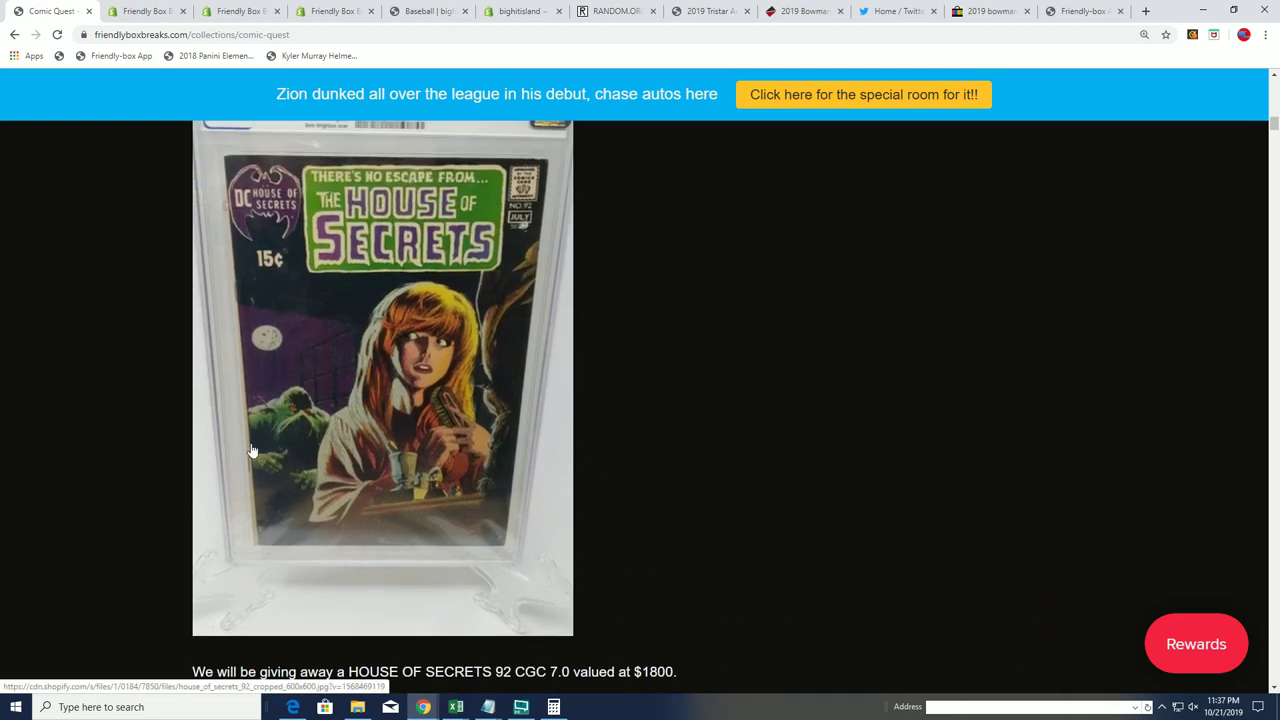
scroll(252, 451, "down", 2)
scroll(210, 500, "down", 1)
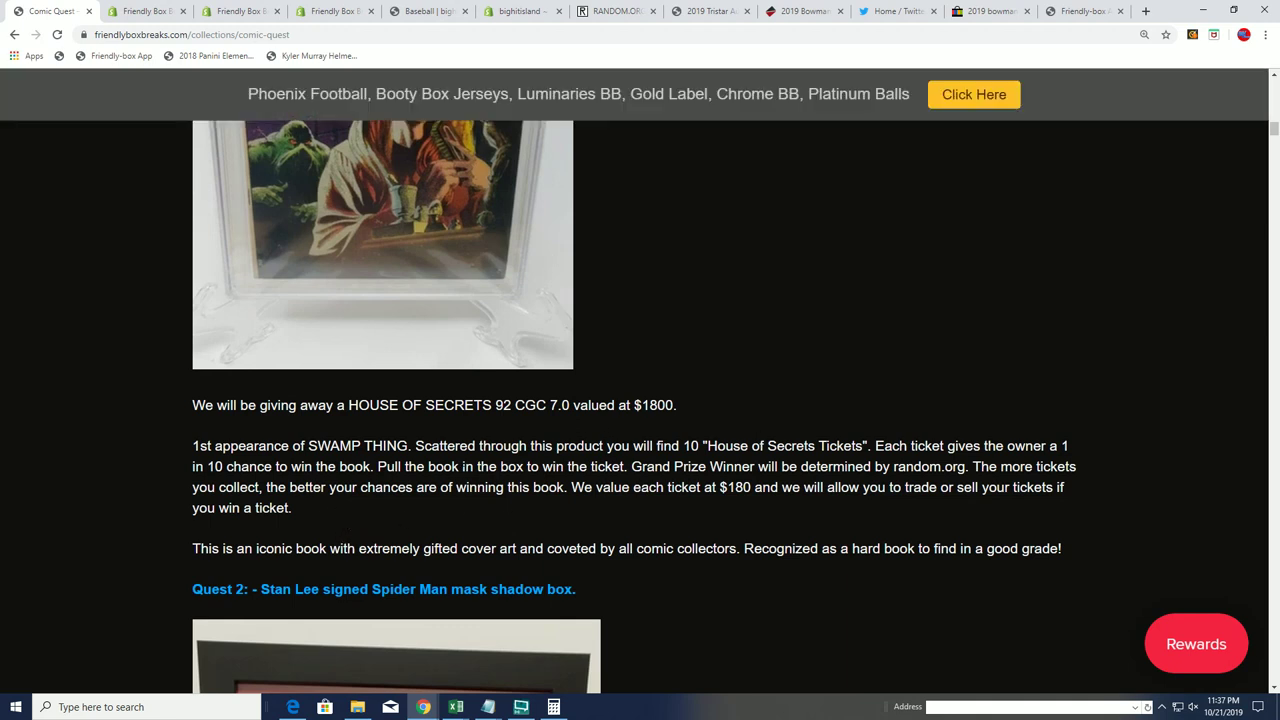
left_click_drag(688, 446, 874, 446)
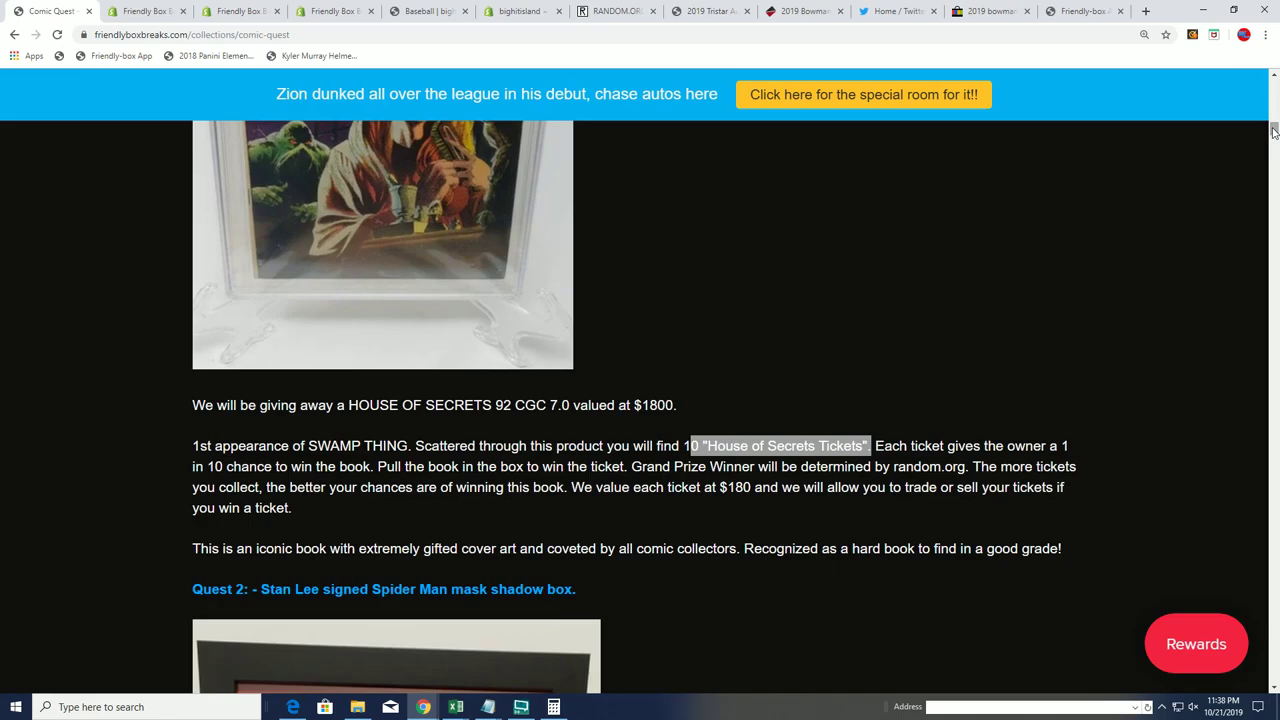
left_click_drag(1274, 131, 1274, 600)
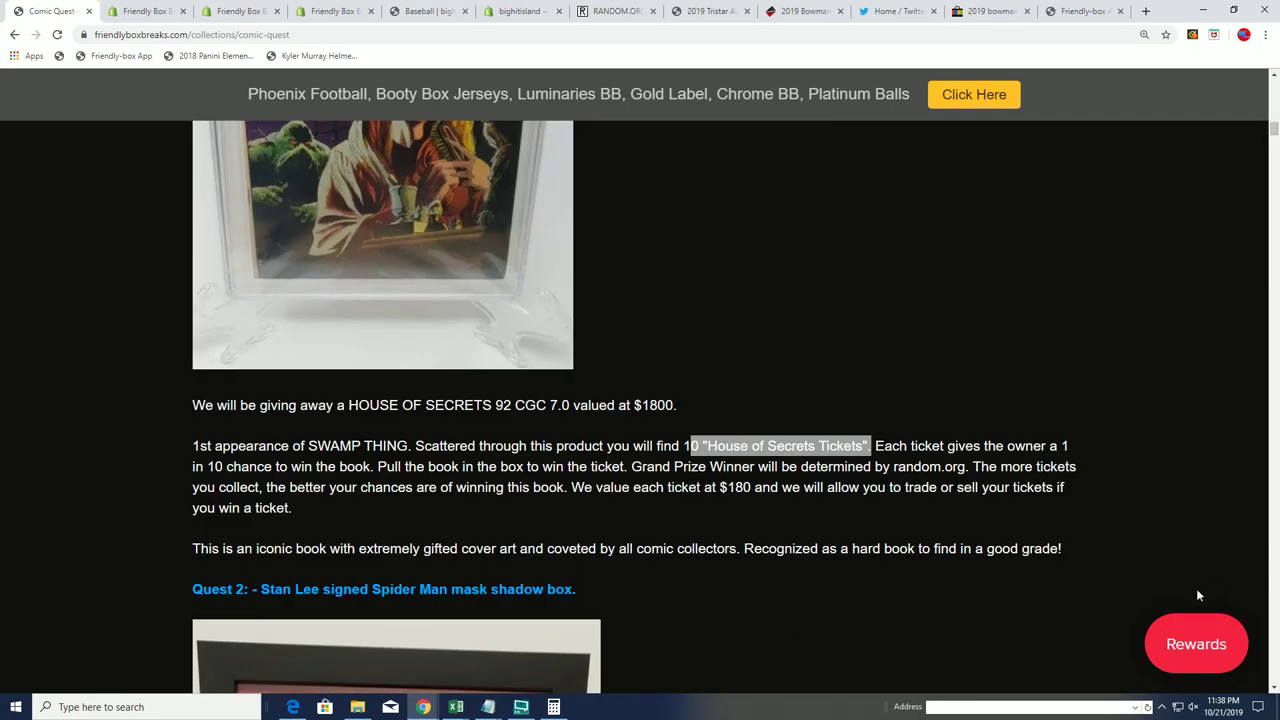
Review the ten Found Tickets entries, then switch to the RANDOM.ORG List Randomizer tab.
scroll(1021, 551, "down", 5)
scroll(992, 554, "down", 8)
scroll(993, 563, "down", 5)
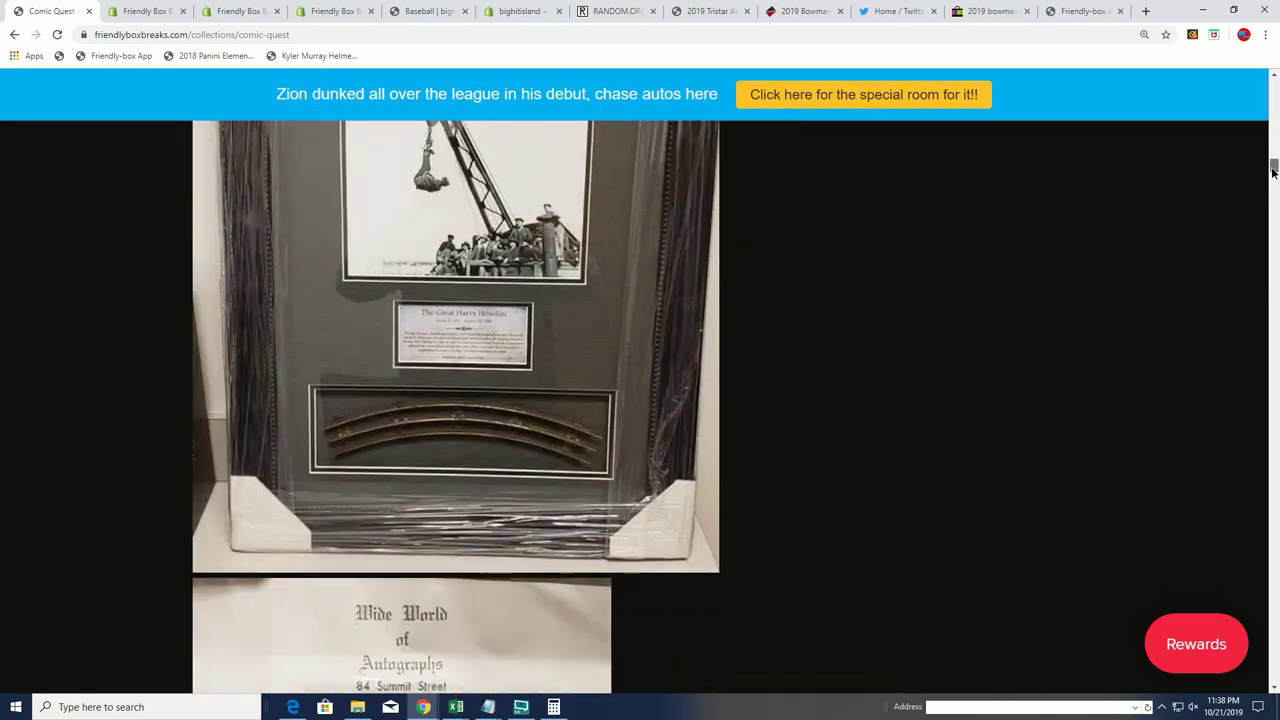
mouse_move(1274, 170)
left_mouse_down()
mouse_move(1274, 536)
mouse_move(1256, 662)
mouse_move(1250, 650)
left_mouse_up()
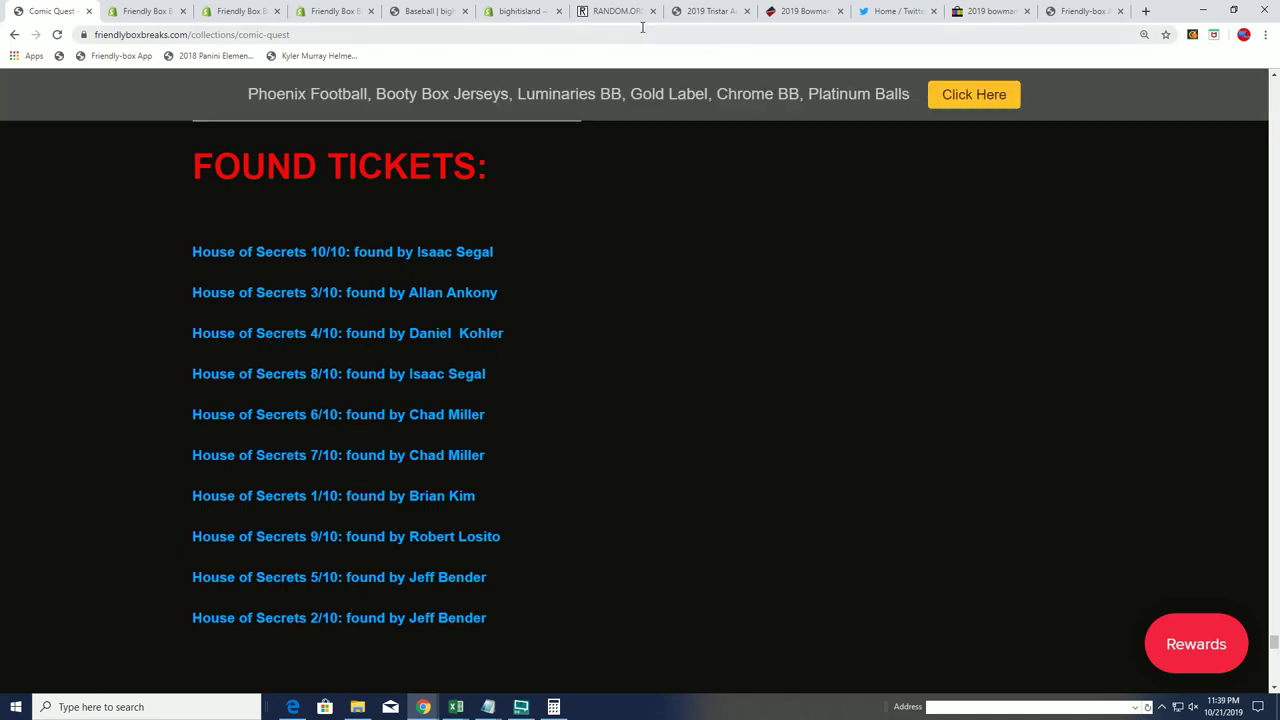
left_click(610, 12)
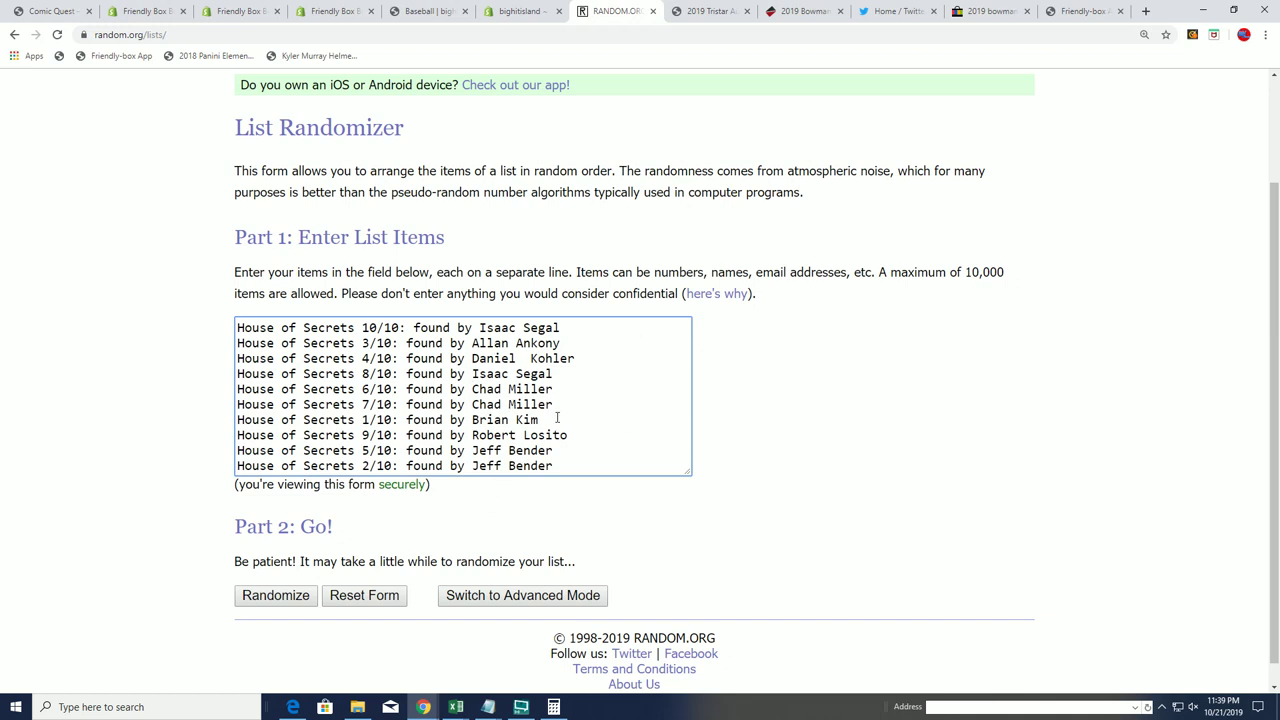
scroll(557, 418, "up", 1)
scroll(572, 431, "down", 1)
scroll(572, 431, "down", 1)
left_click_drag(555, 466, 239, 327)
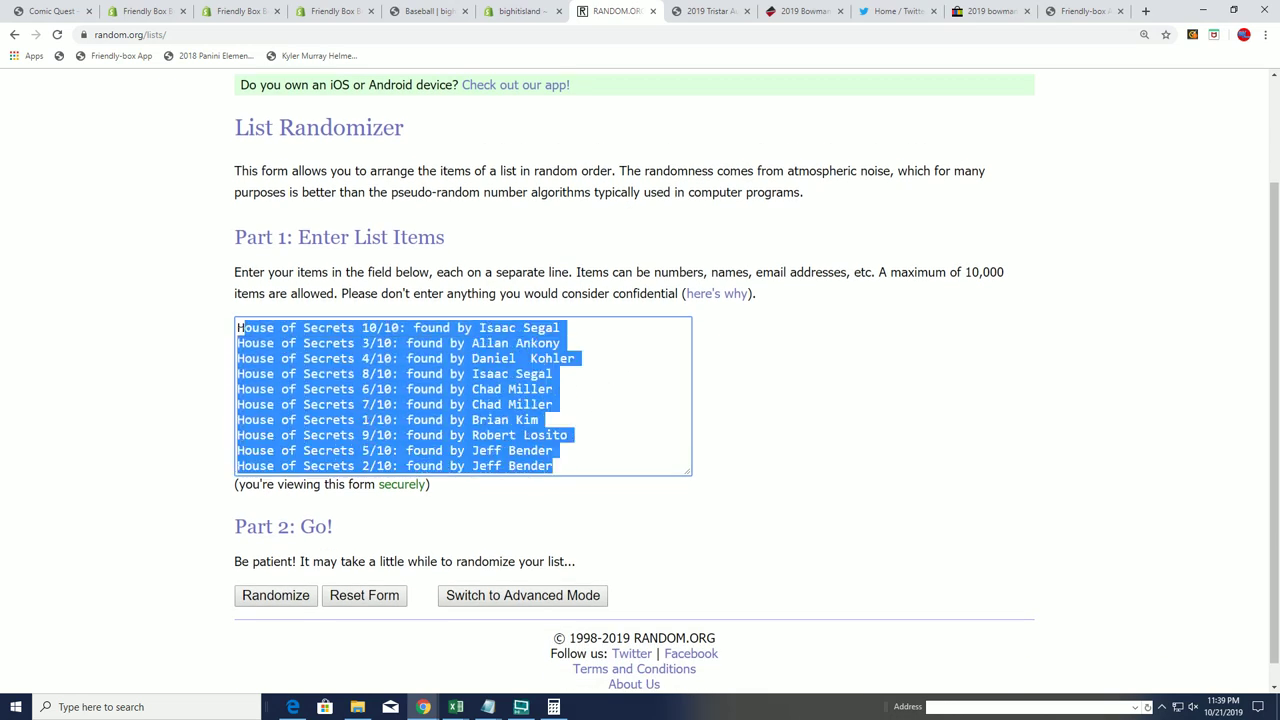
left_click(811, 358)
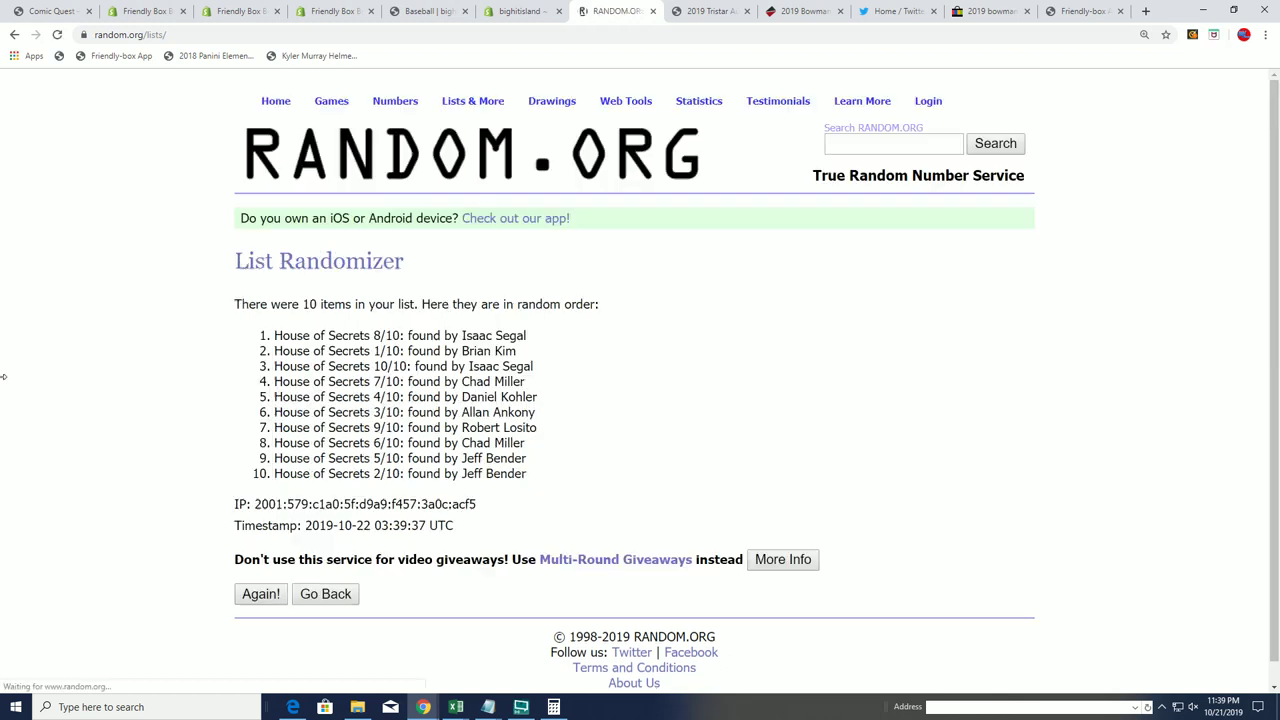
left_click(253, 596)
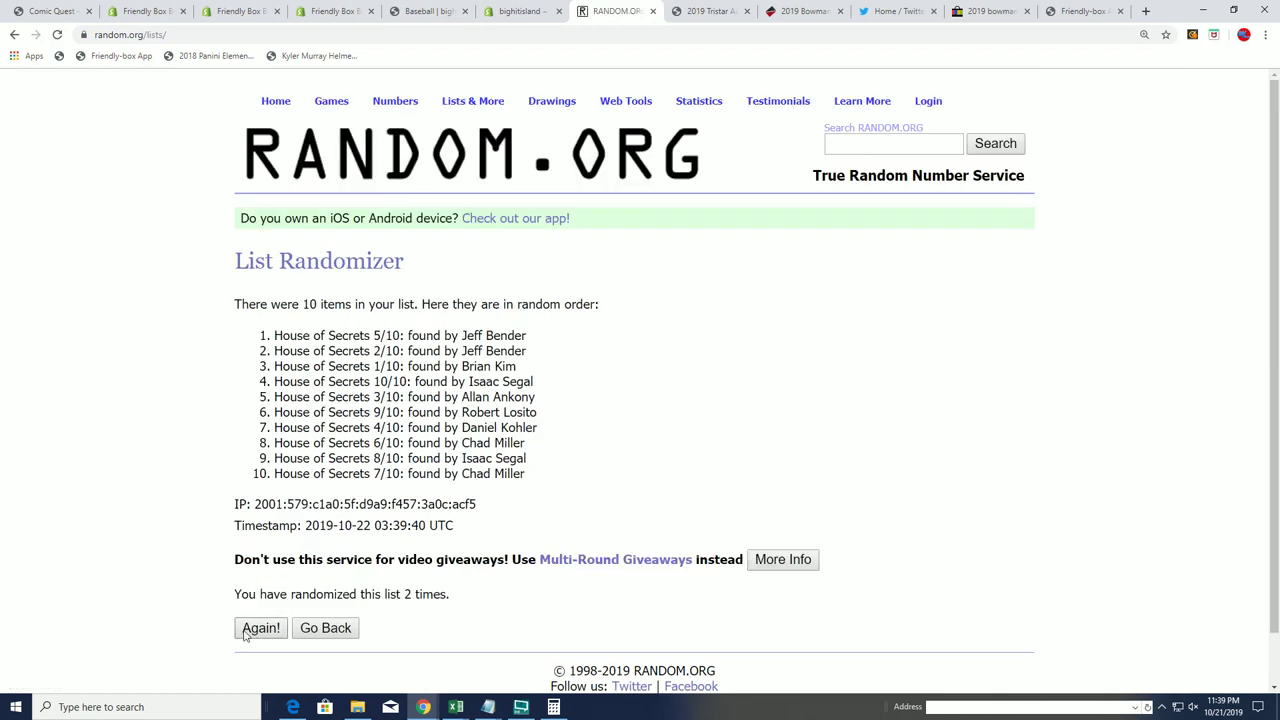
left_click(246, 634)
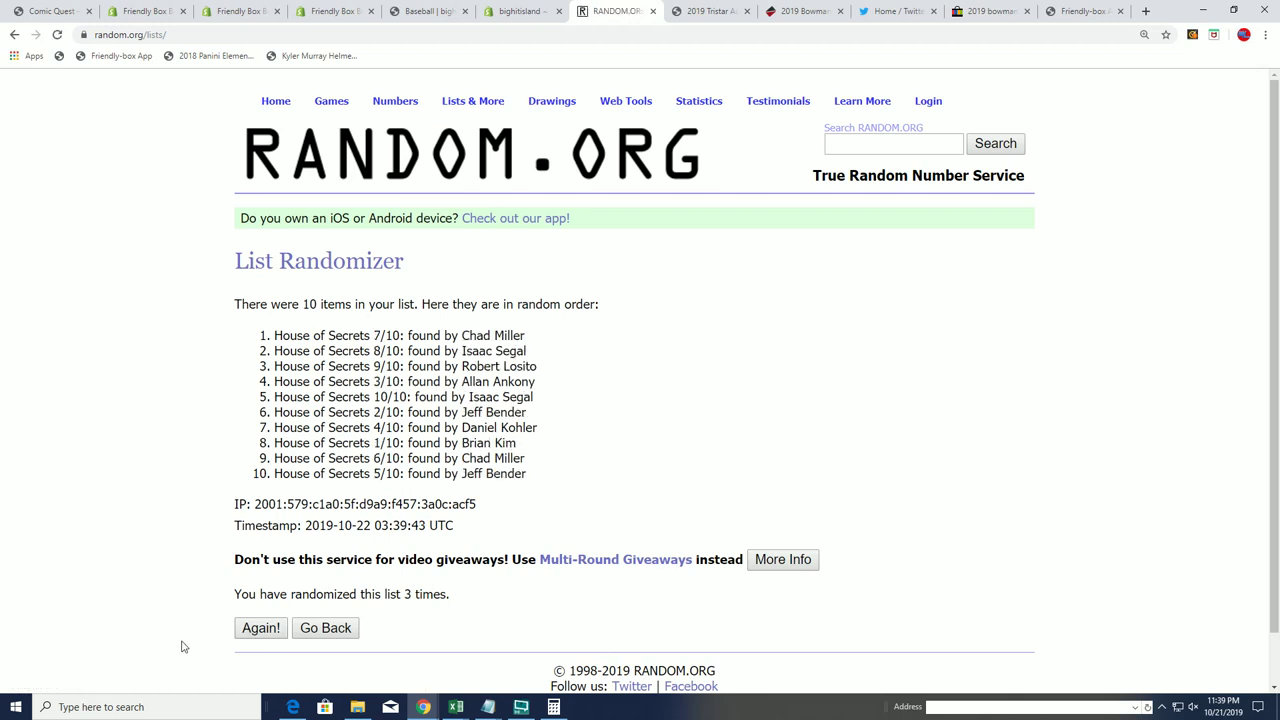
left_click(262, 633)
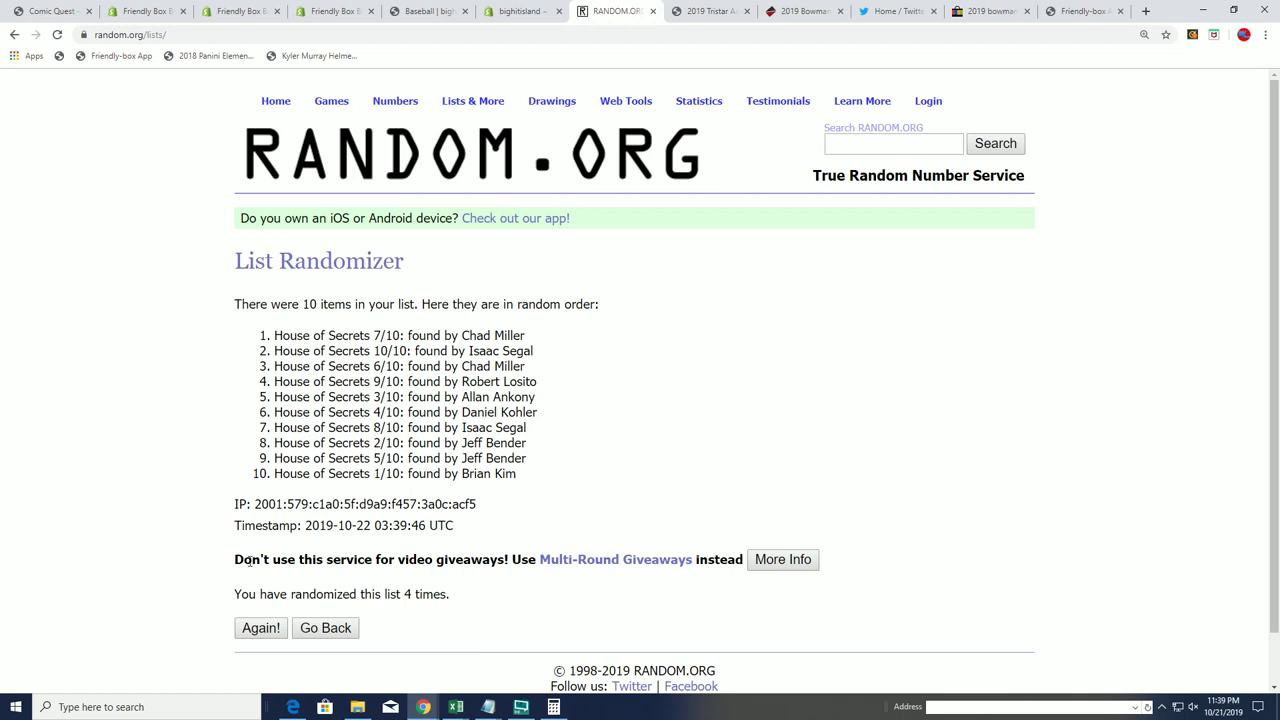
left_click(262, 630)
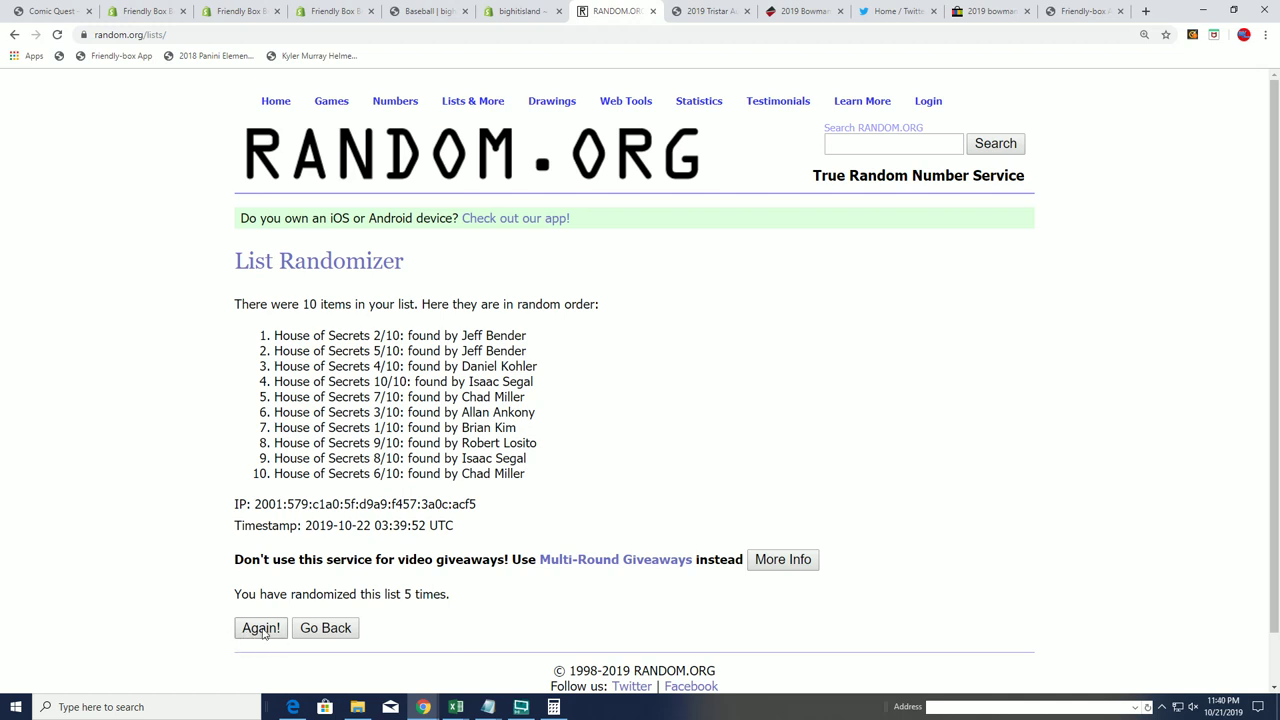
left_click(262, 629)
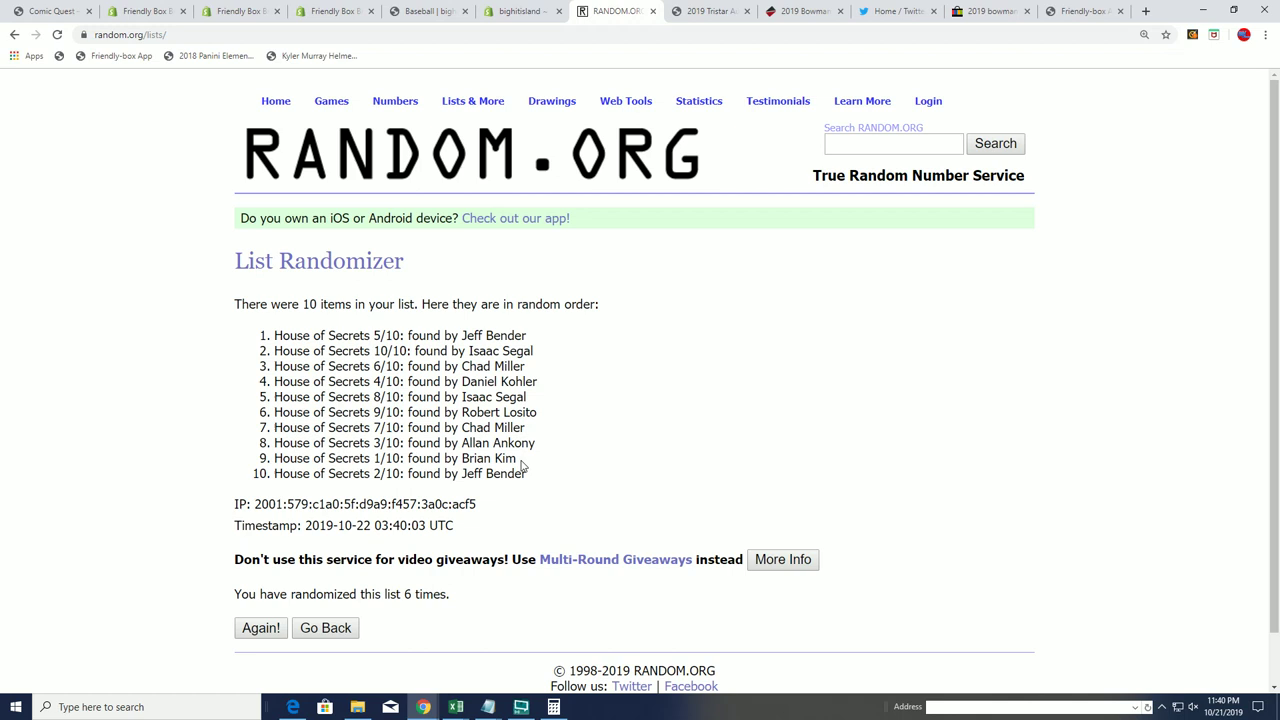
left_click(262, 629)
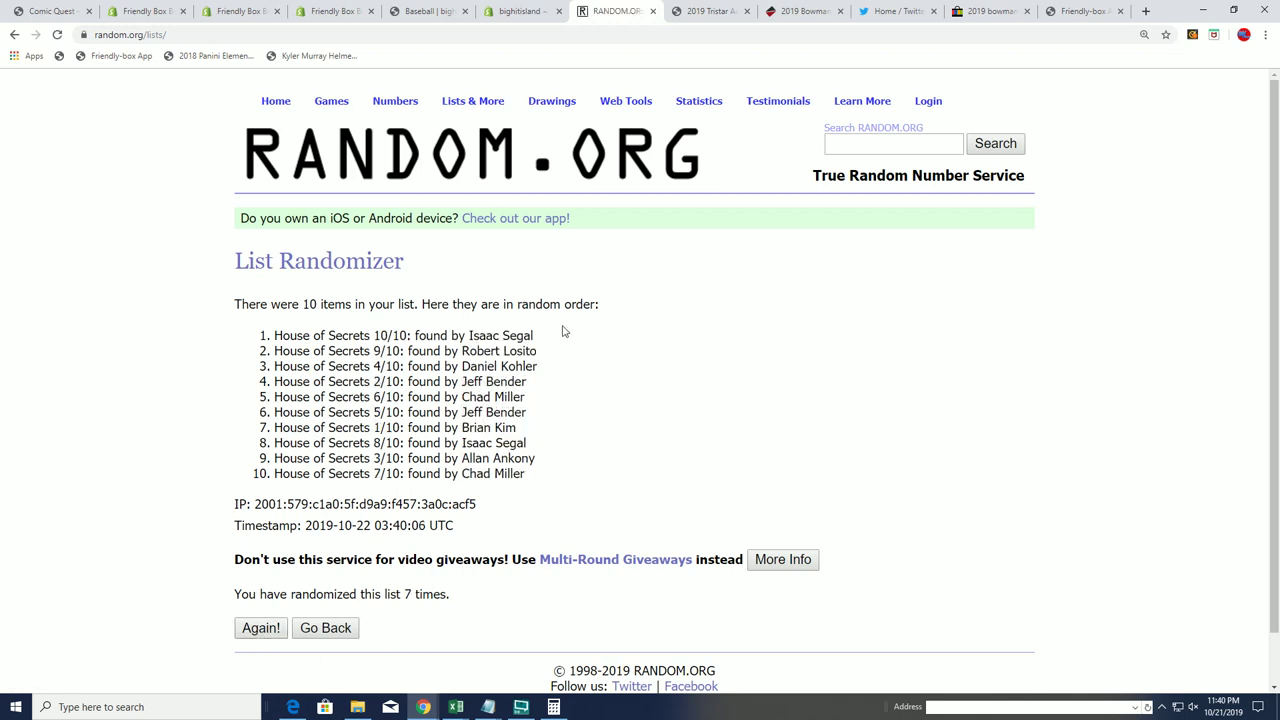
left_click_drag(563, 333, 269, 337)
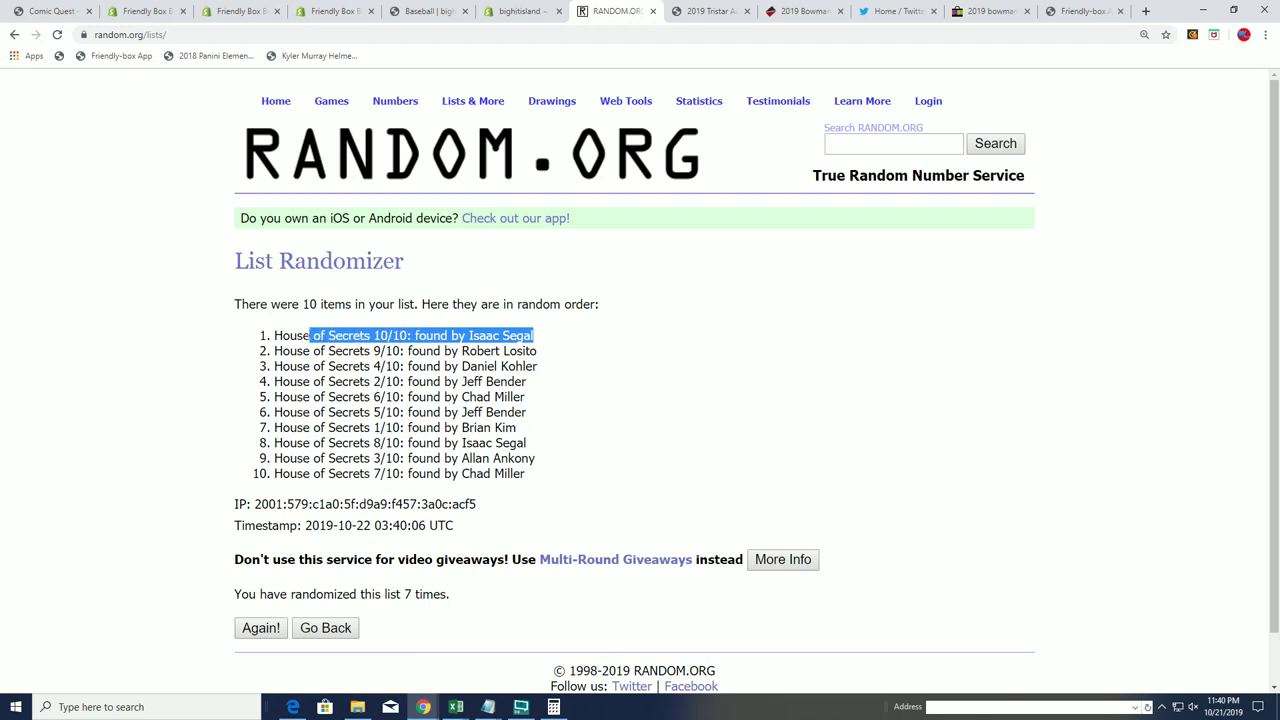
left_click(640, 392)
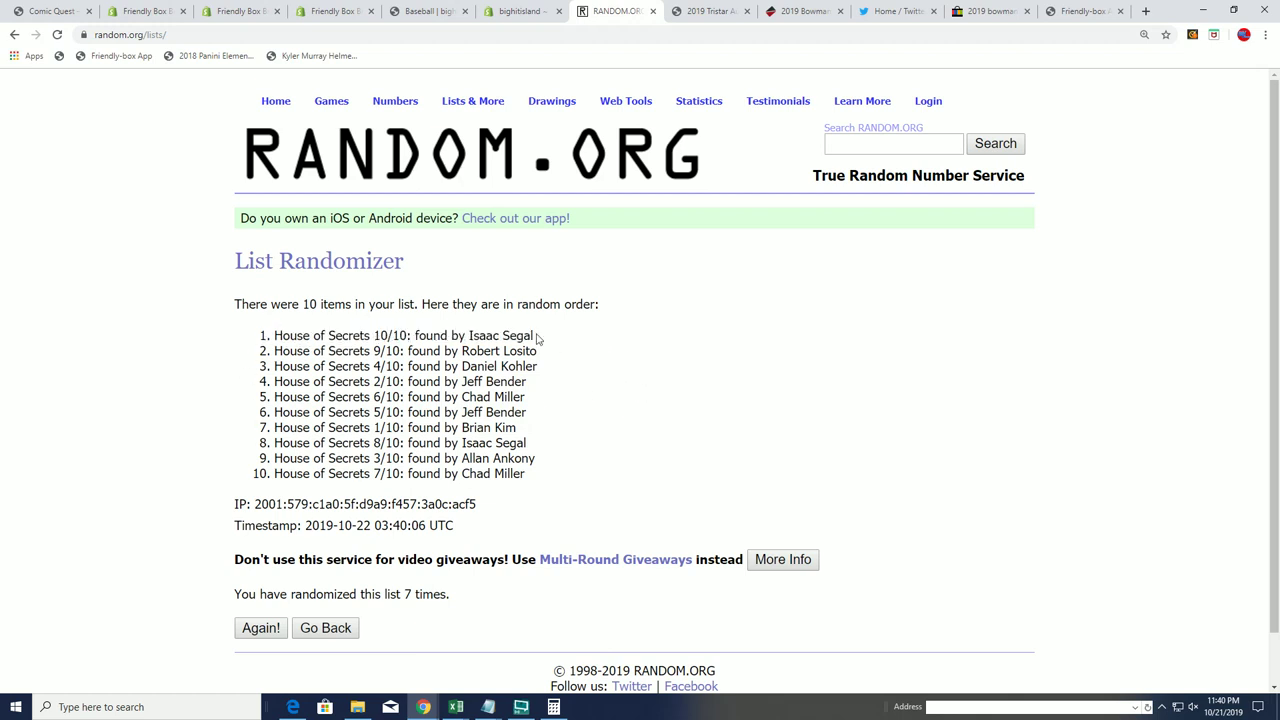
left_click_drag(468, 335, 550, 335)
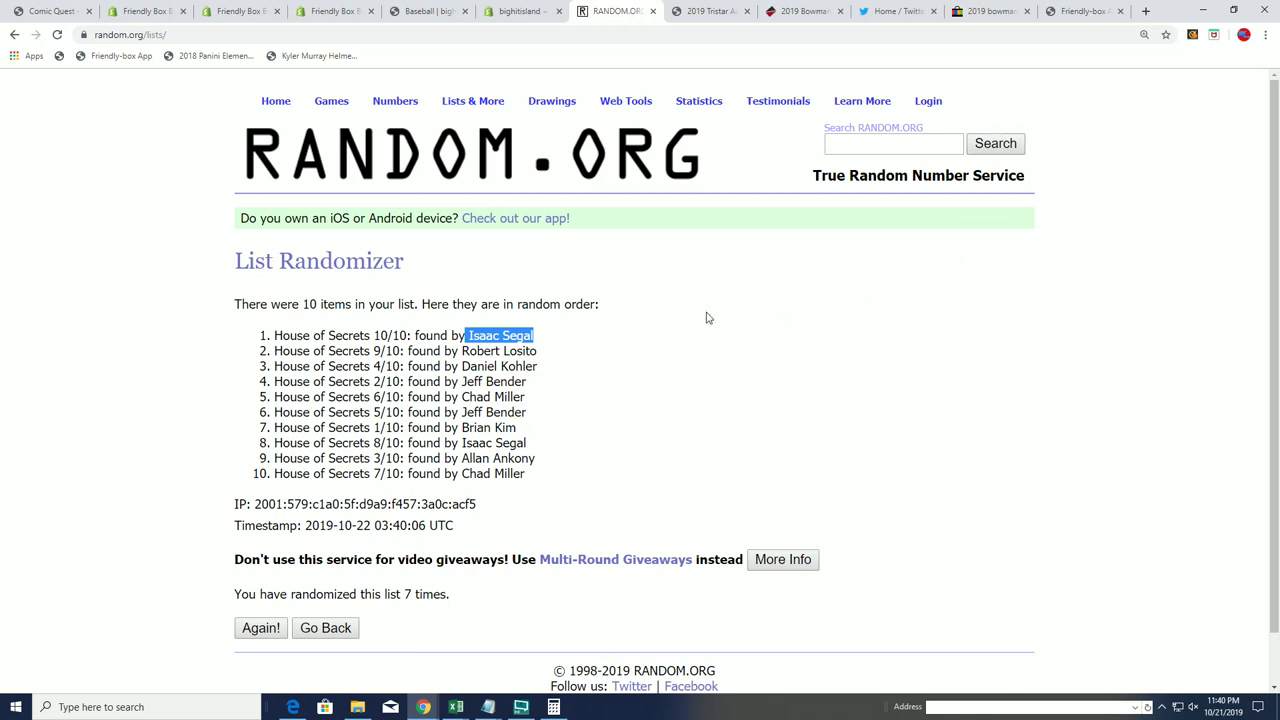
Return to the Comic Quest page and review the House of Secrets #92 CGC 7.0 grand prize.
left_click(54, 12)
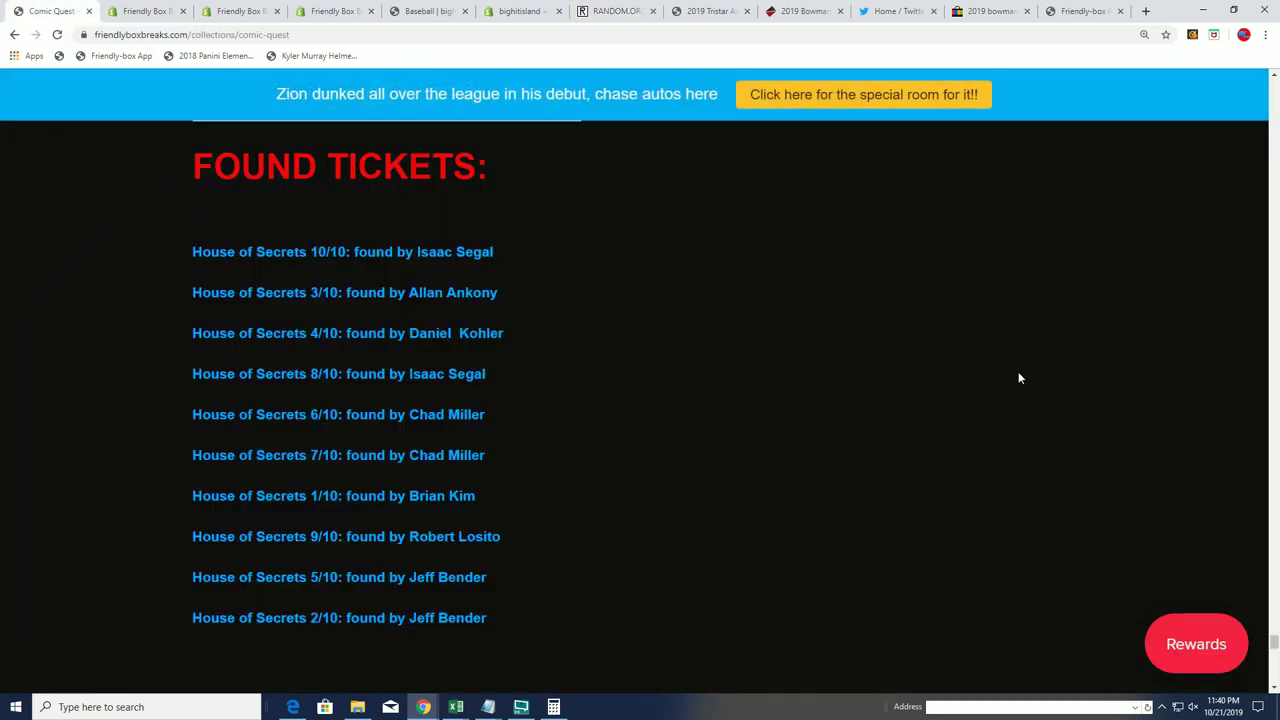
mouse_move(1273, 642)
left_mouse_down()
mouse_move(1271, 137)
mouse_move(1172, 104)
mouse_move(1187, 123)
left_mouse_up()
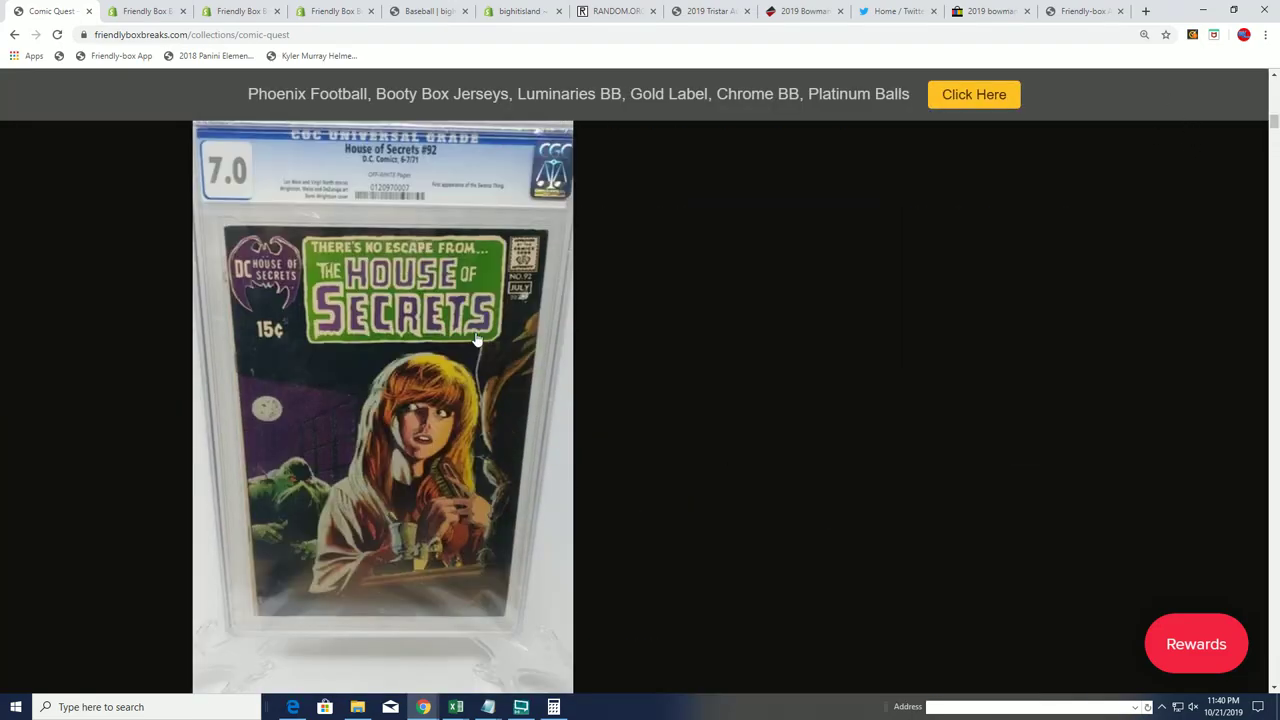
scroll(453, 386, "up", 1)
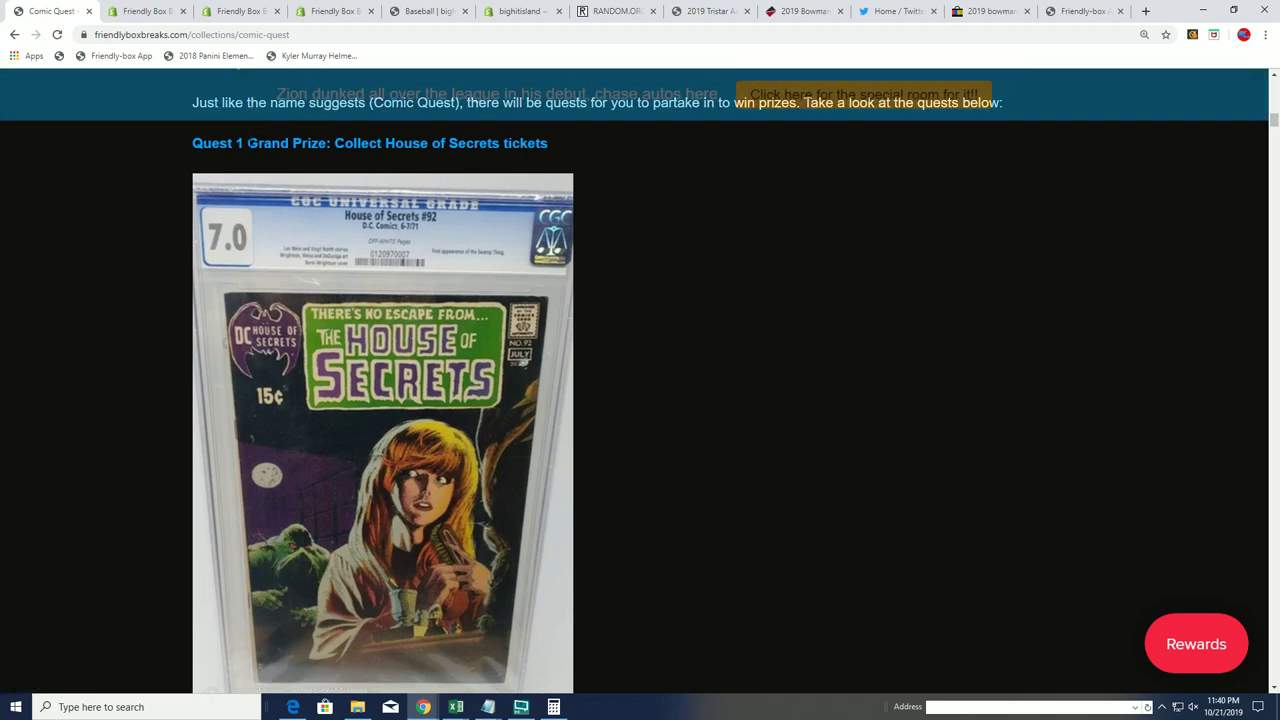
mouse_move(248, 143)
left_mouse_down()
mouse_move(534, 143)
mouse_move(578, 160)
left_mouse_up()
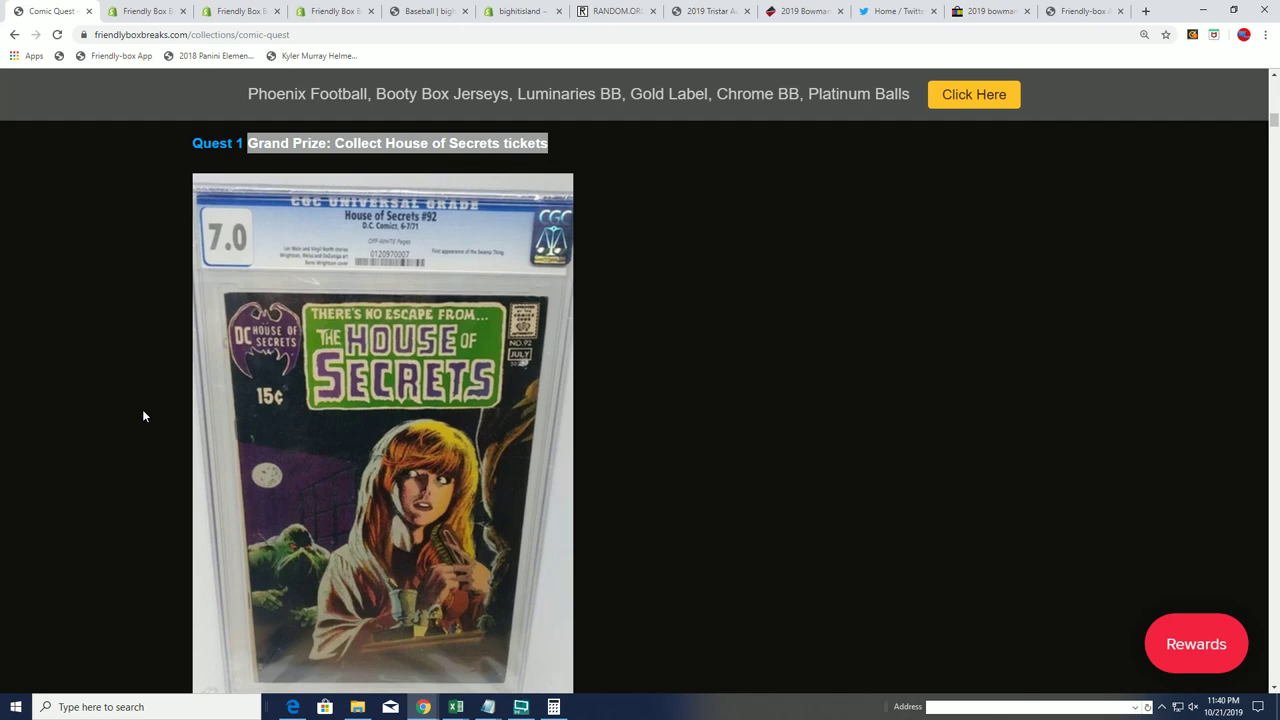
scroll(185, 440, "down", 3)
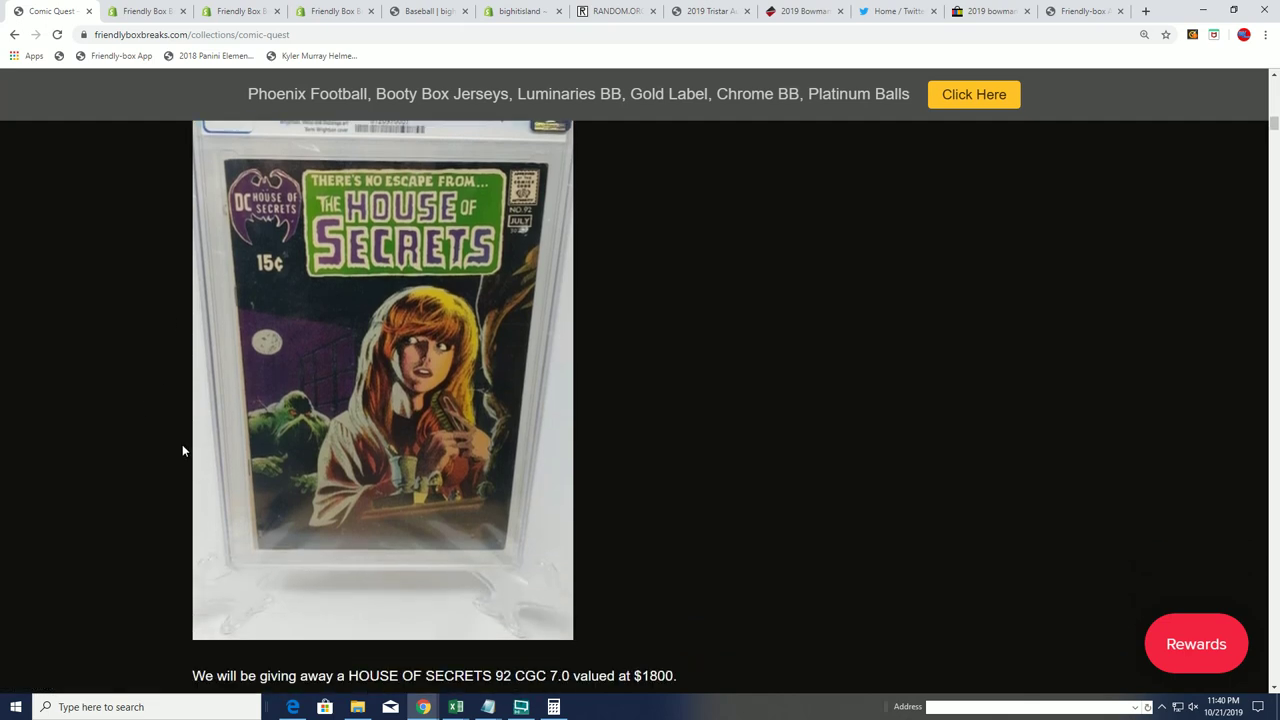
scroll(172, 474, "down", 2)
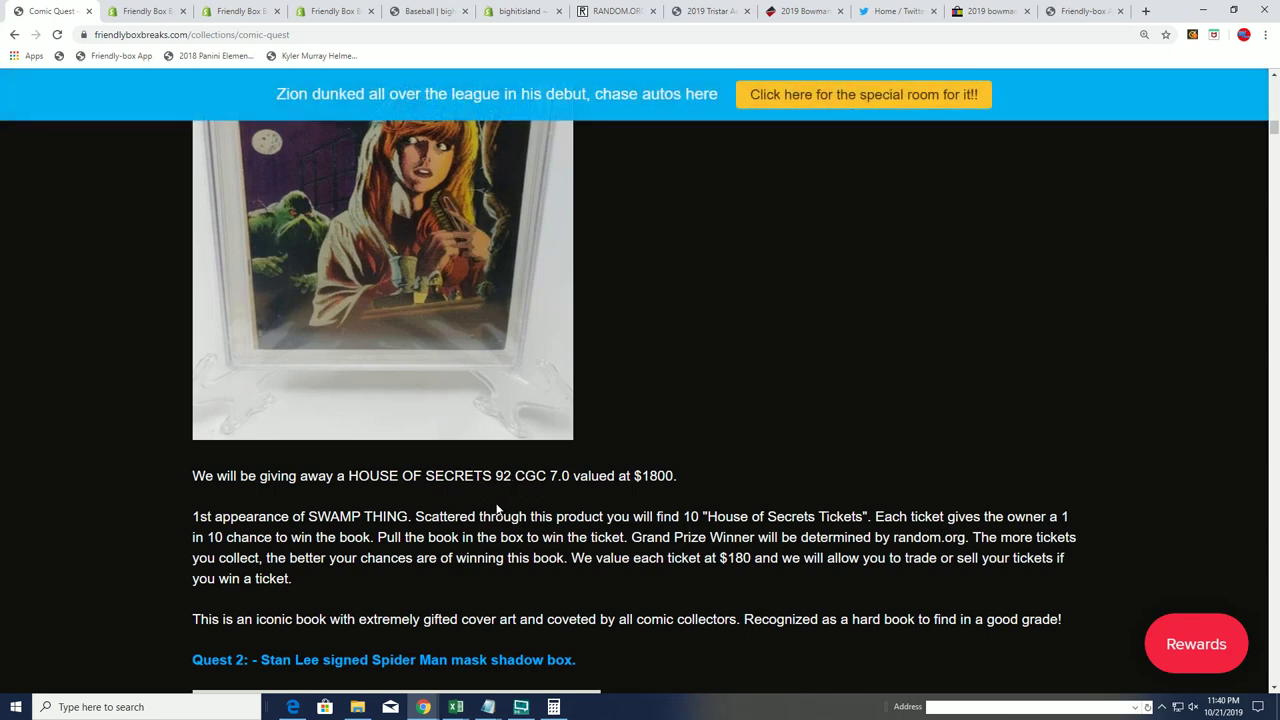
scroll(556, 512, "up", 2)
scroll(552, 515, "up", 1)
scroll(552, 515, "up", 1)
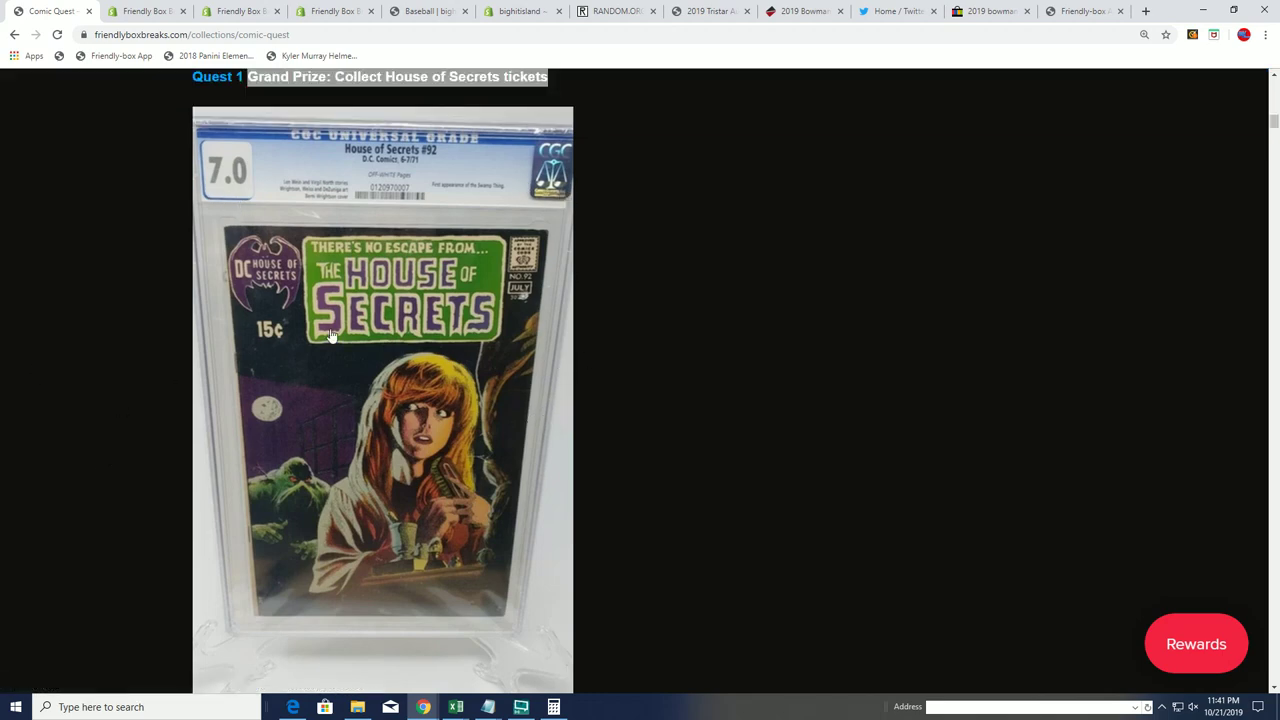
Back on RANDOM.ORG, highlight the 8/10 ticket in row 8, then the winning 10/10 in row 1.
left_click(617, 14)
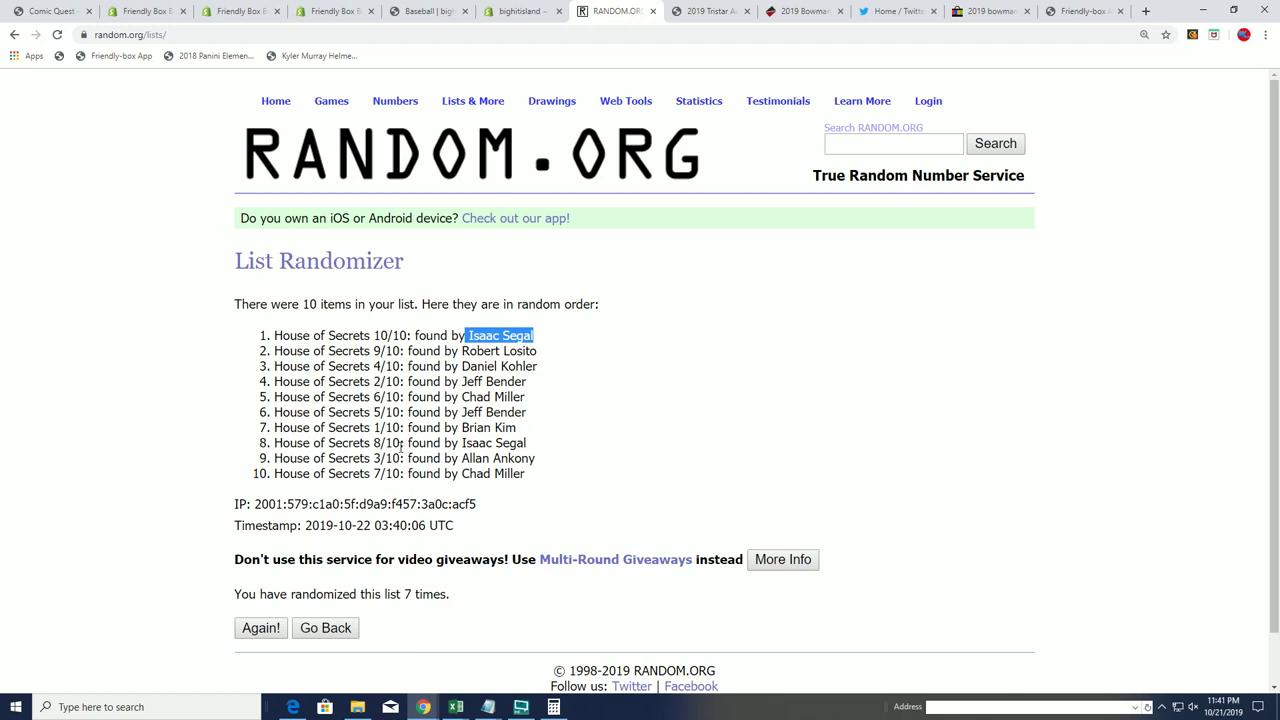
left_click_drag(400, 442, 363, 447)
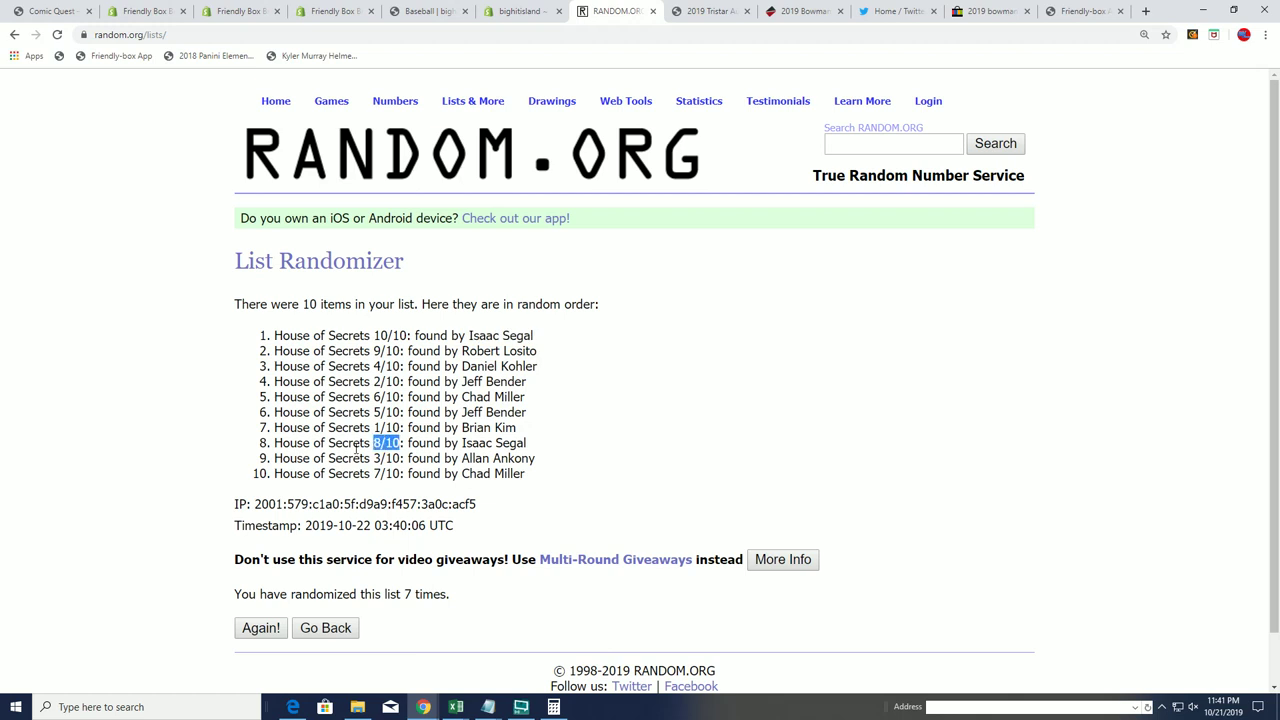
left_click_drag(374, 335, 408, 336)
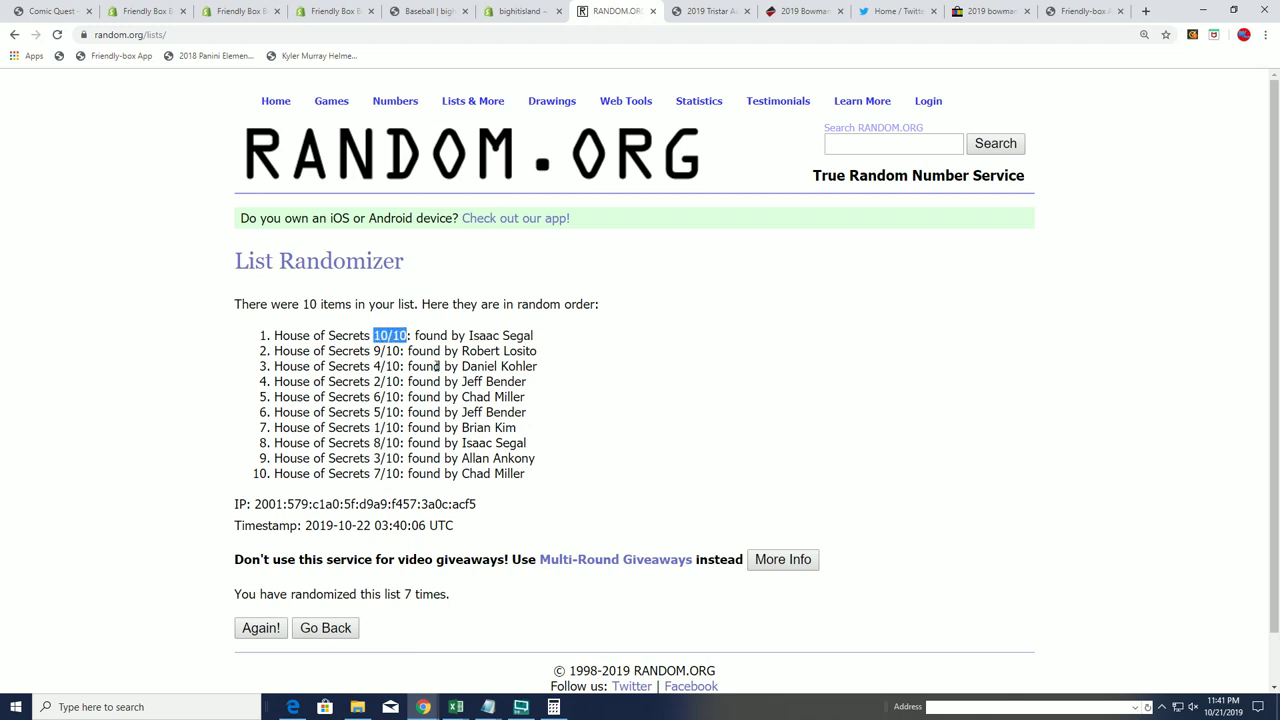